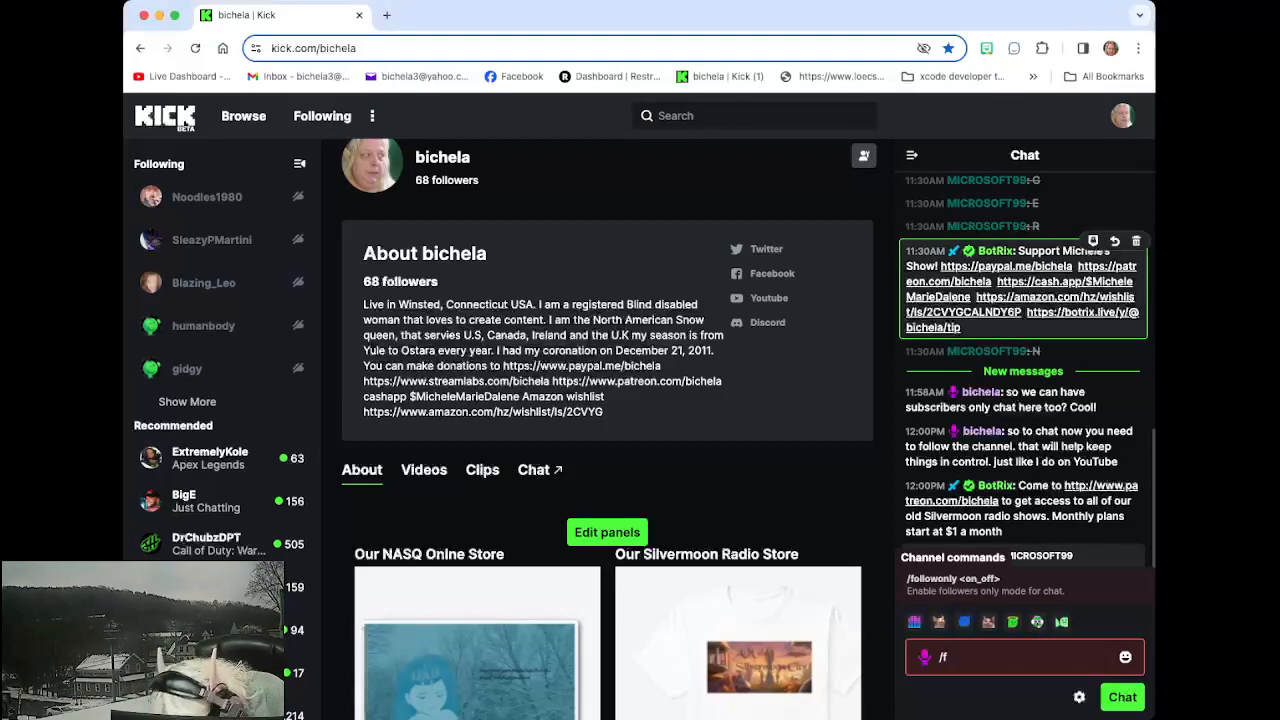
key("BackSpace")
key("BackSpace")
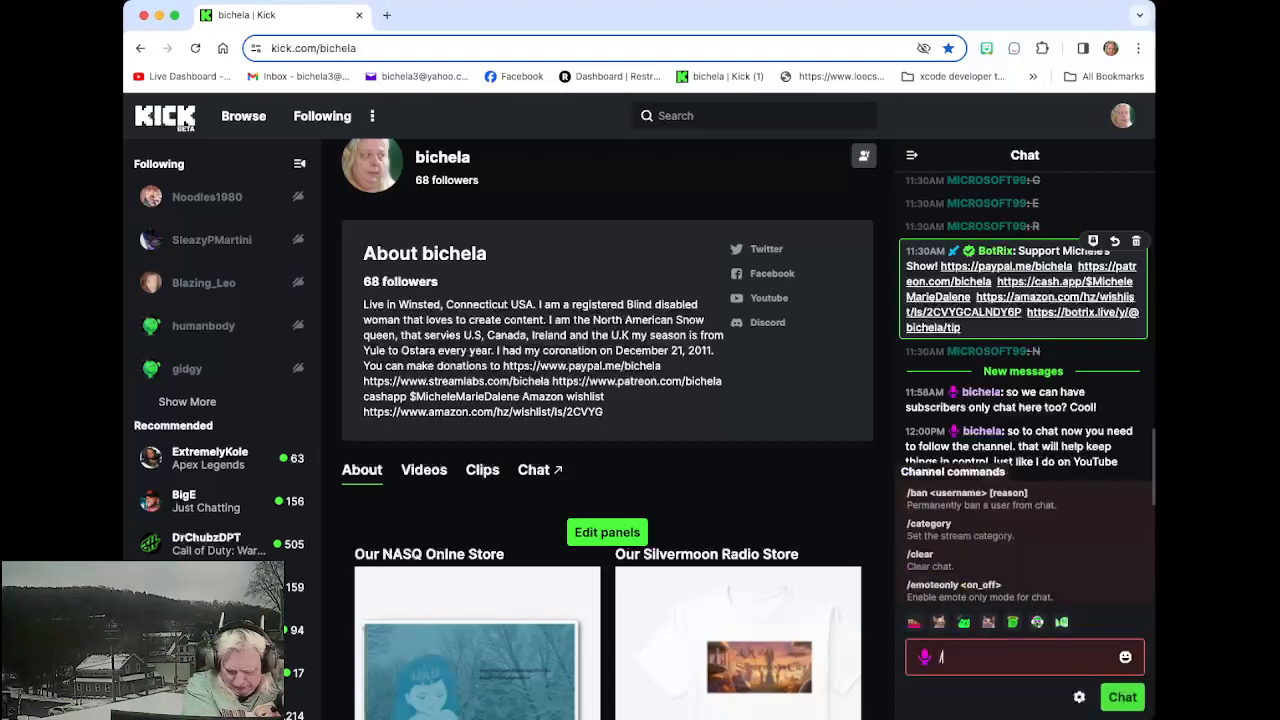
type("/t")
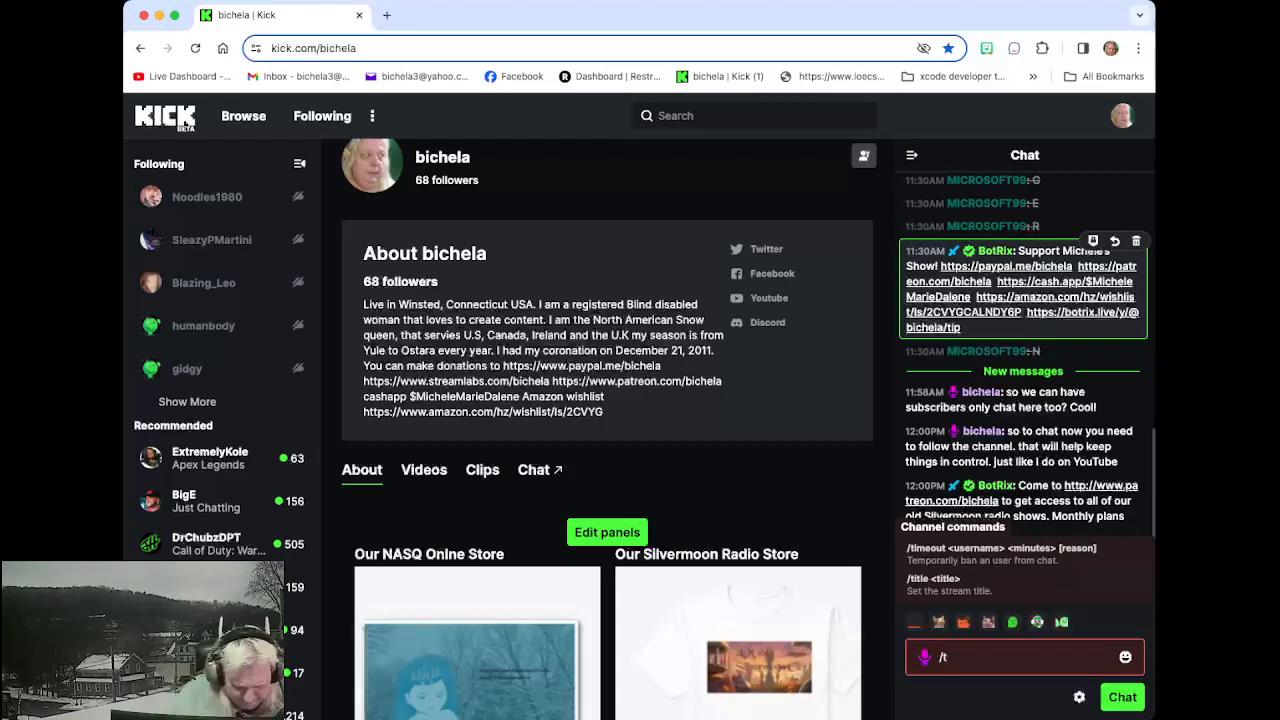
type("imeout")
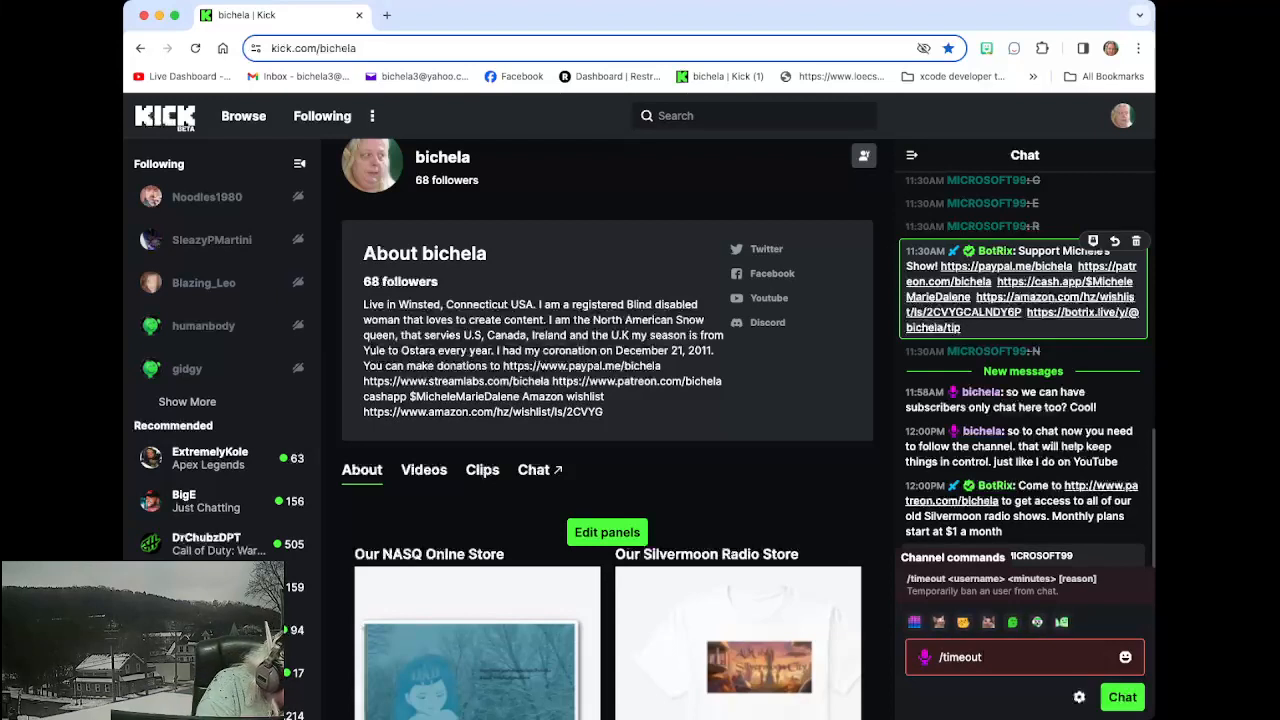
type(" @")
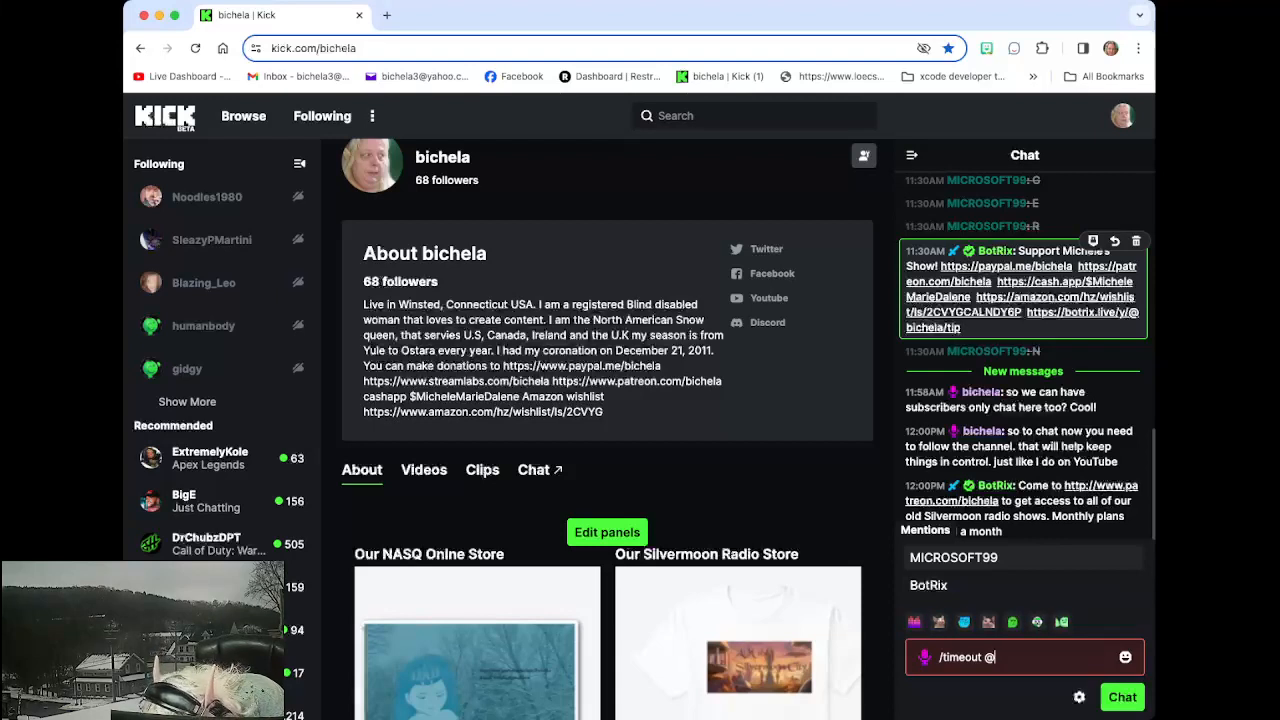
key("Tab")
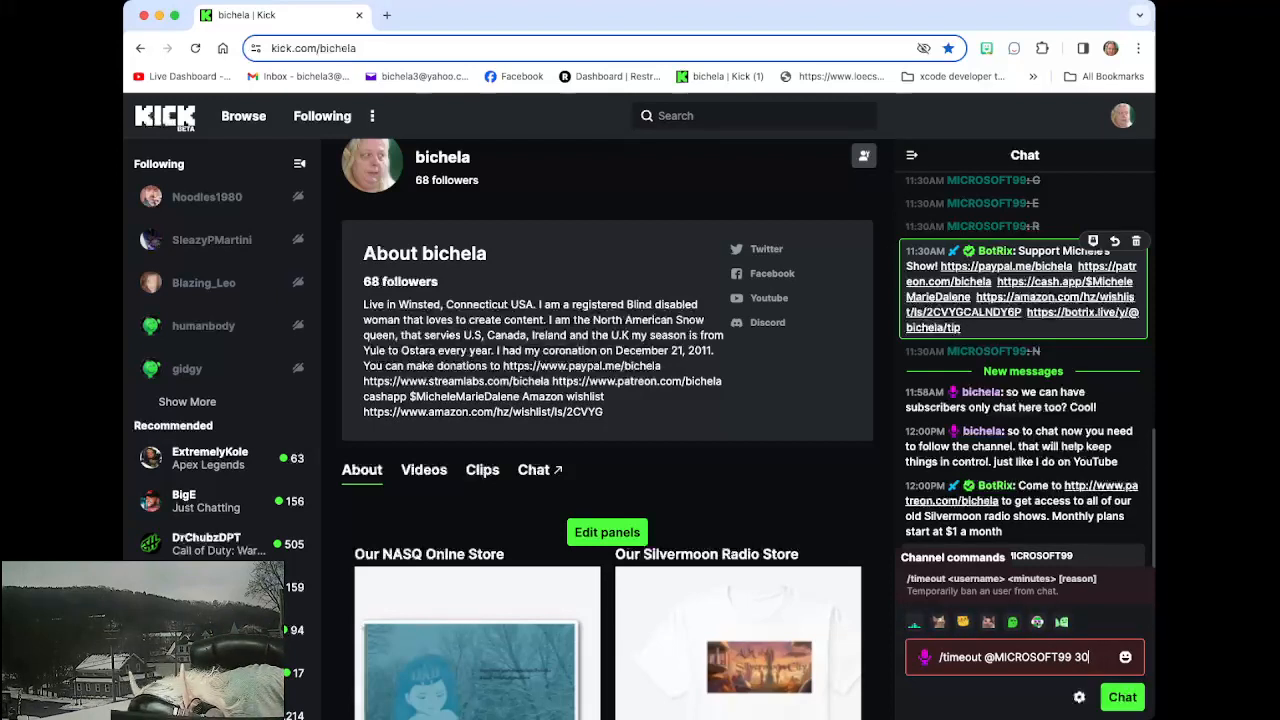
key("Return")
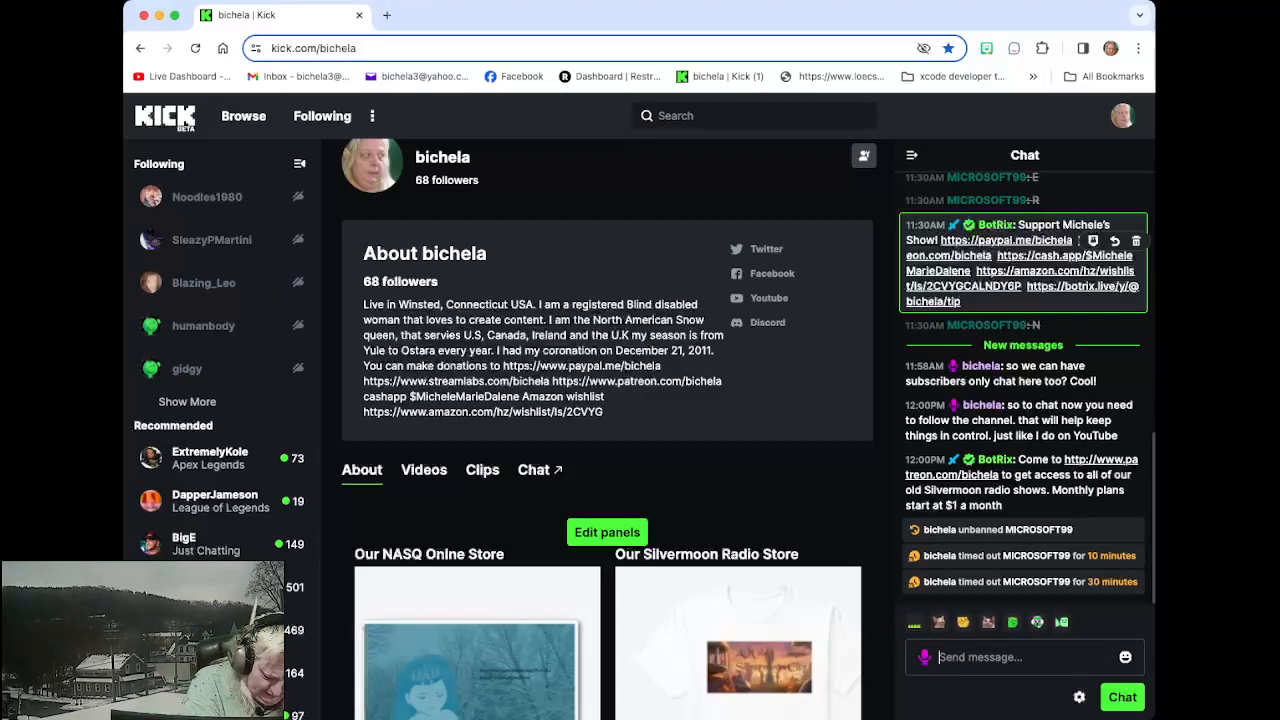
type("/")
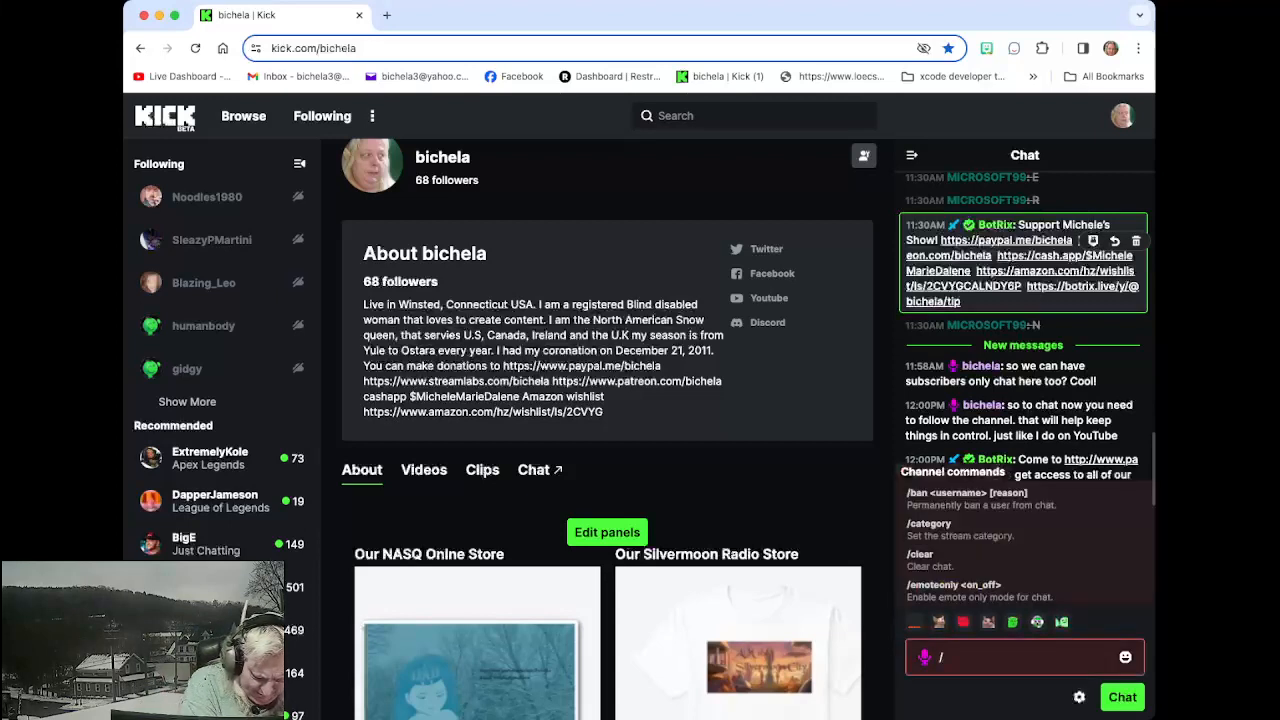
type("ban")
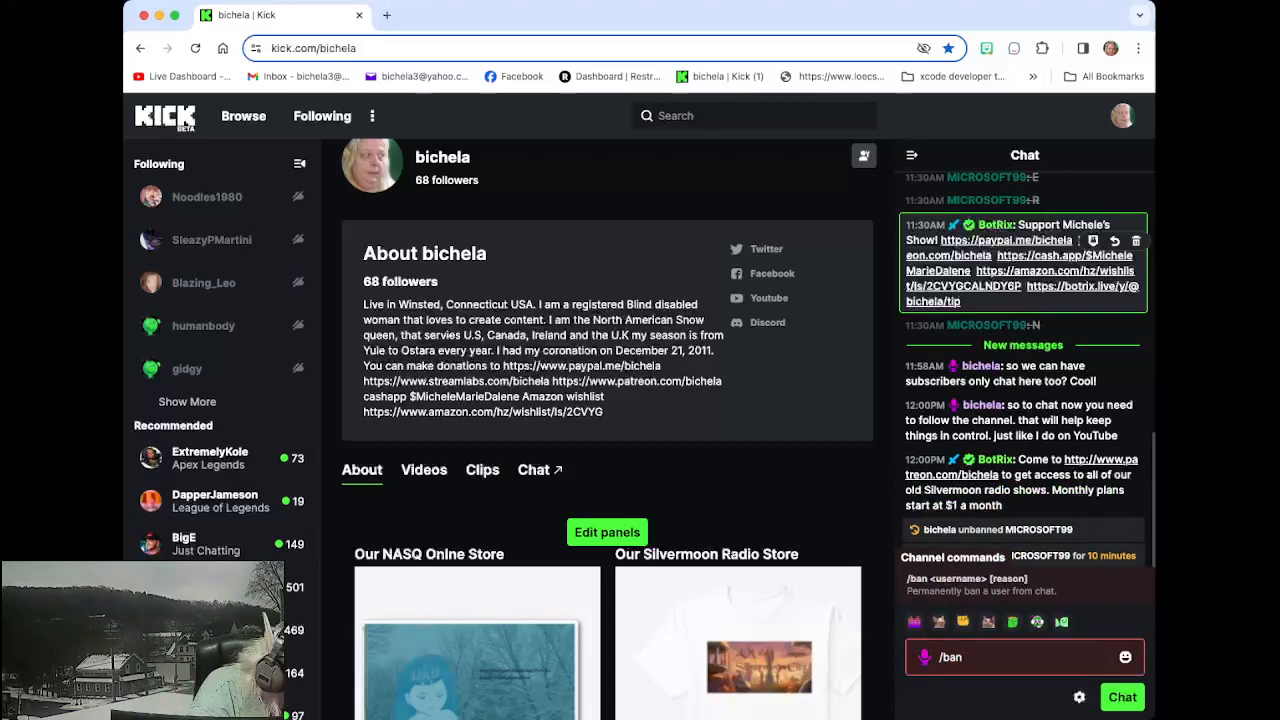
type(" @")
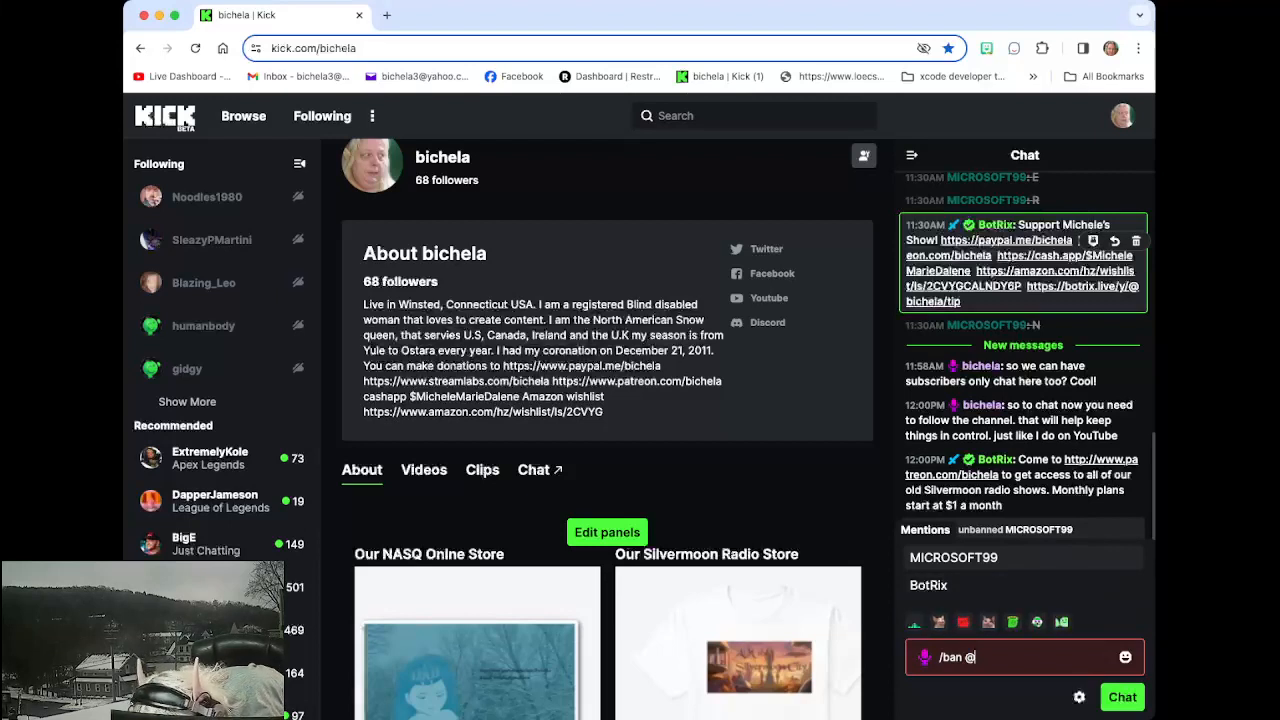
key("Return")
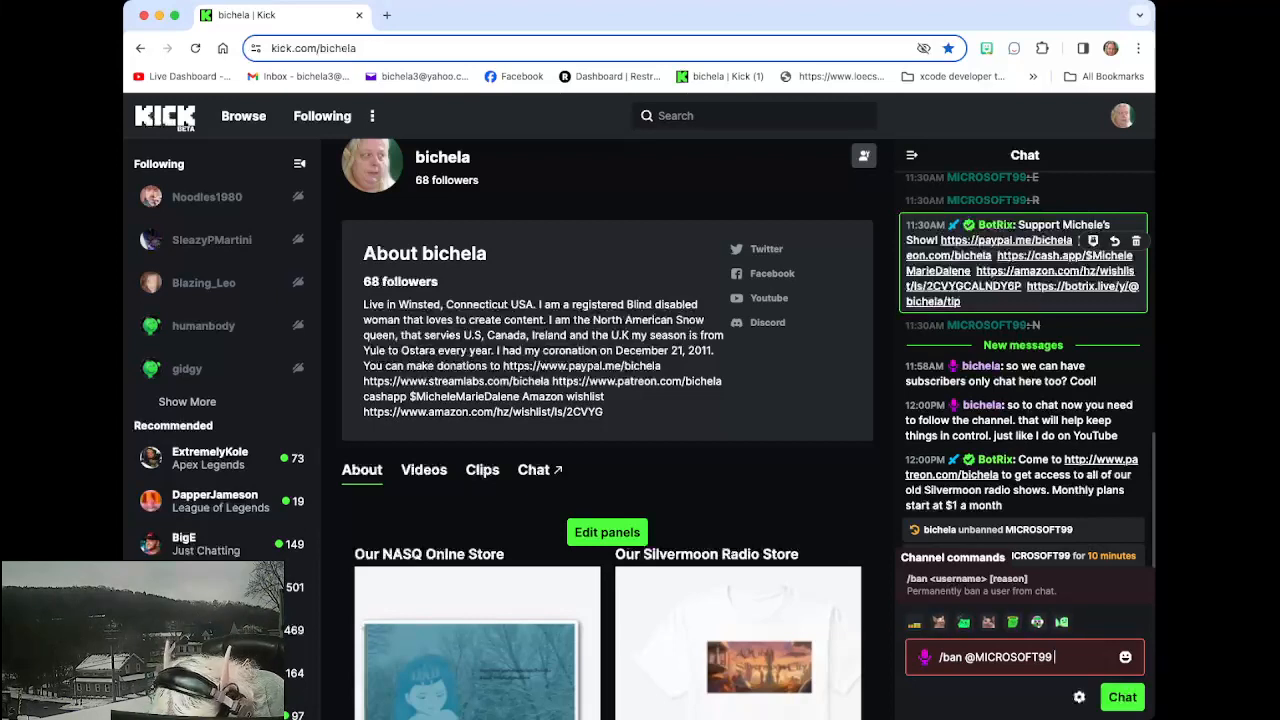
key("BackSpace")
key("BackSpace")
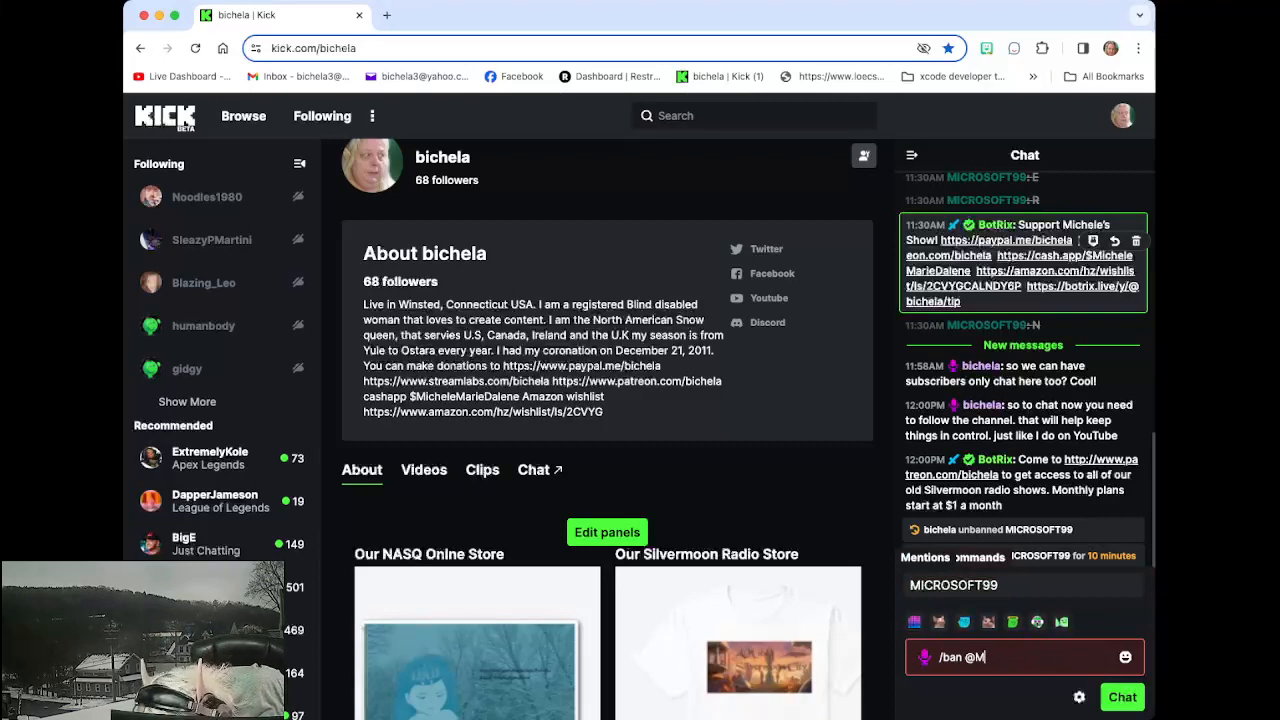
key("Tab")
key("Return")
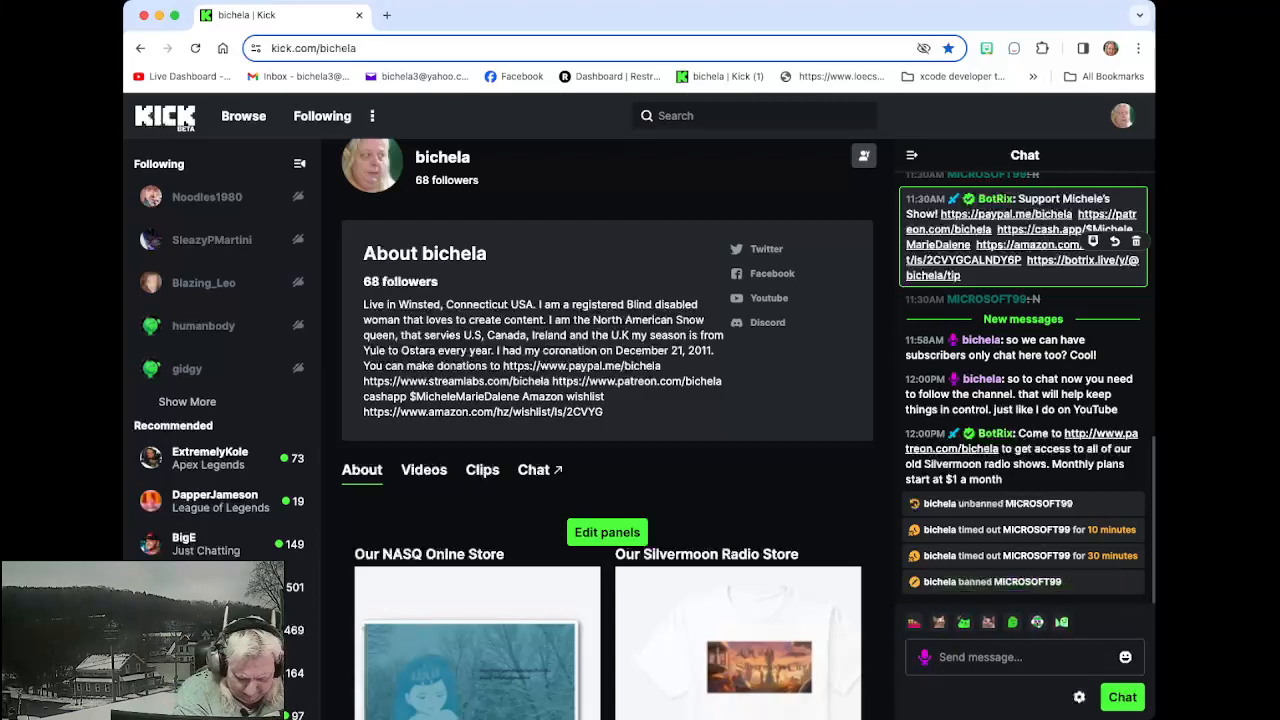
type("/un")
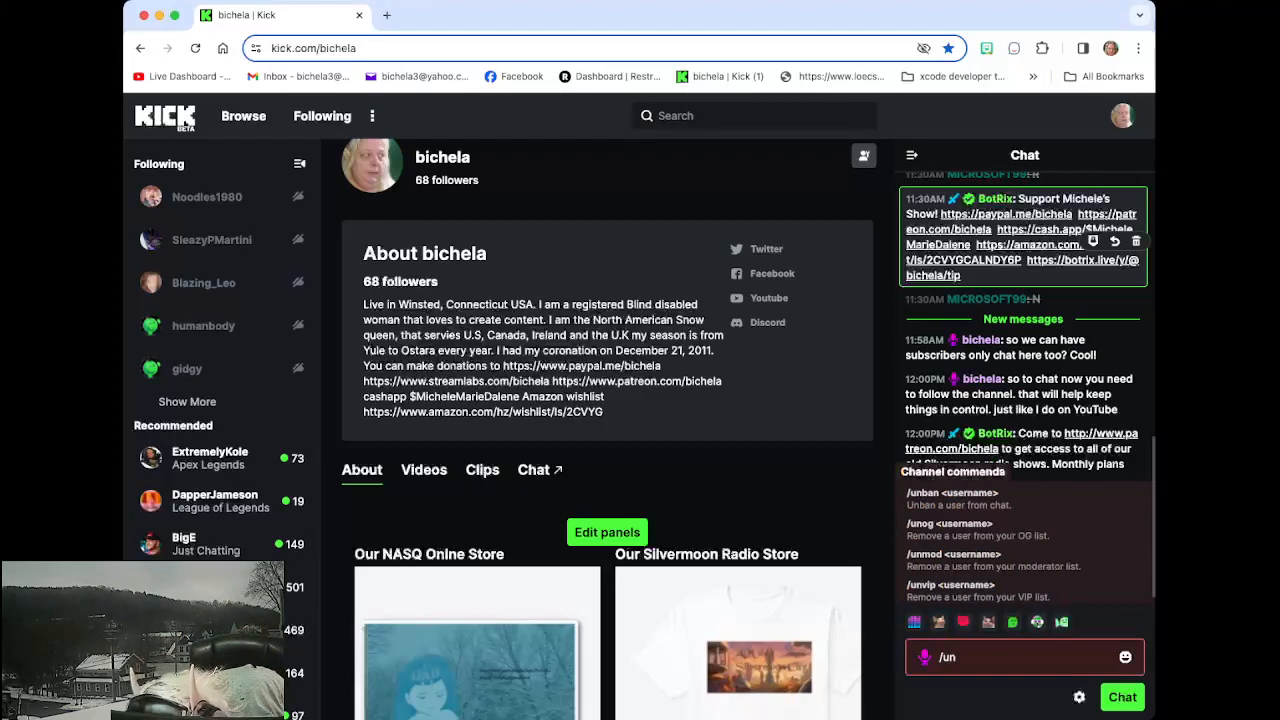
type("ban")
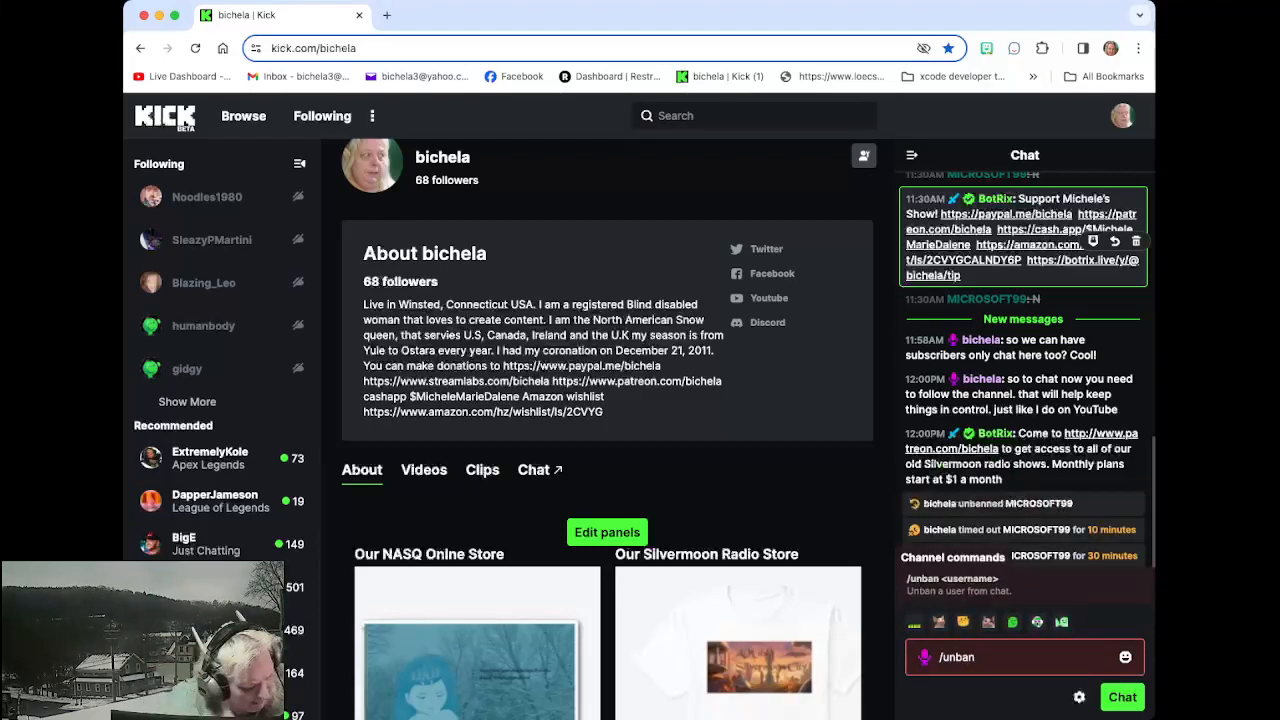
type(" @")
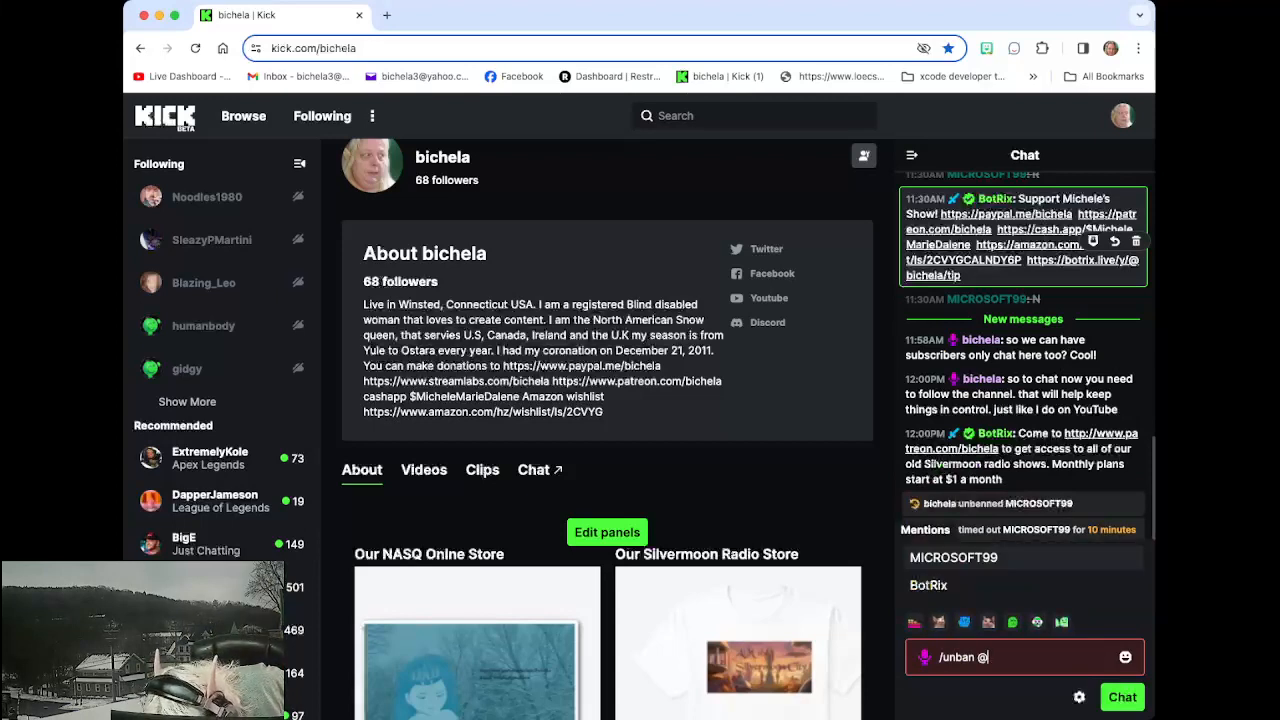
key("Tab")
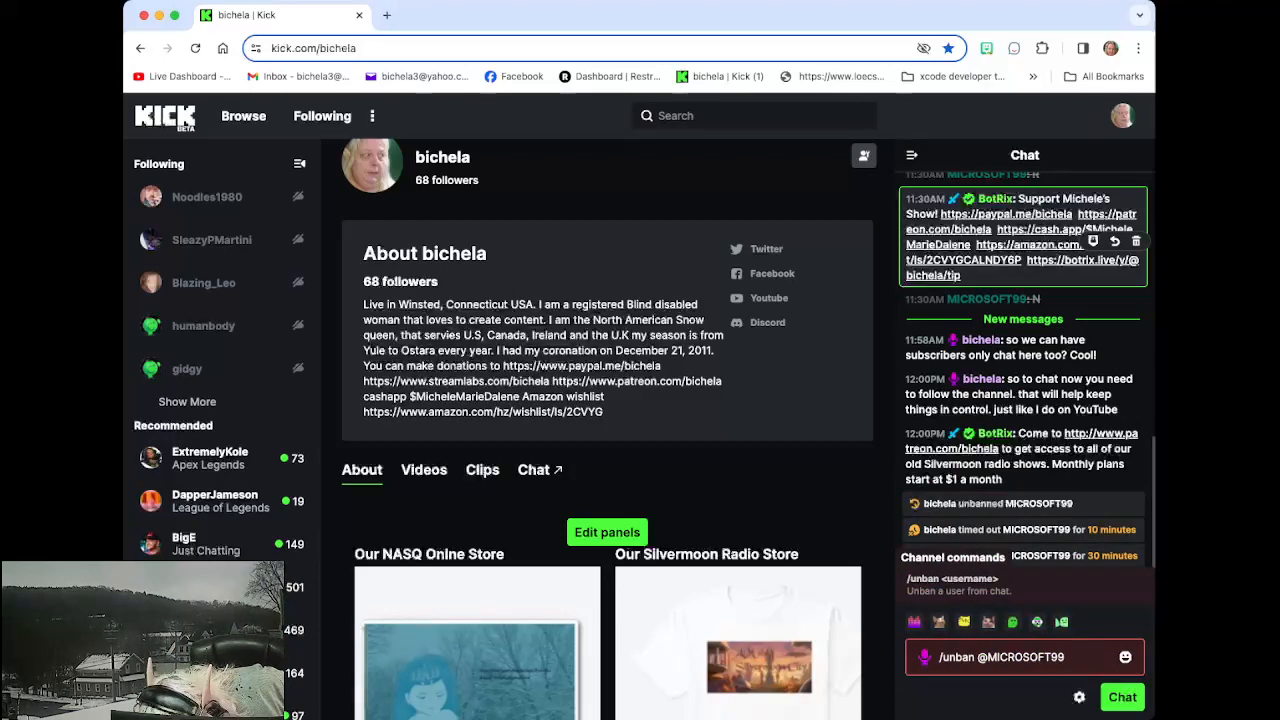
key("Return")
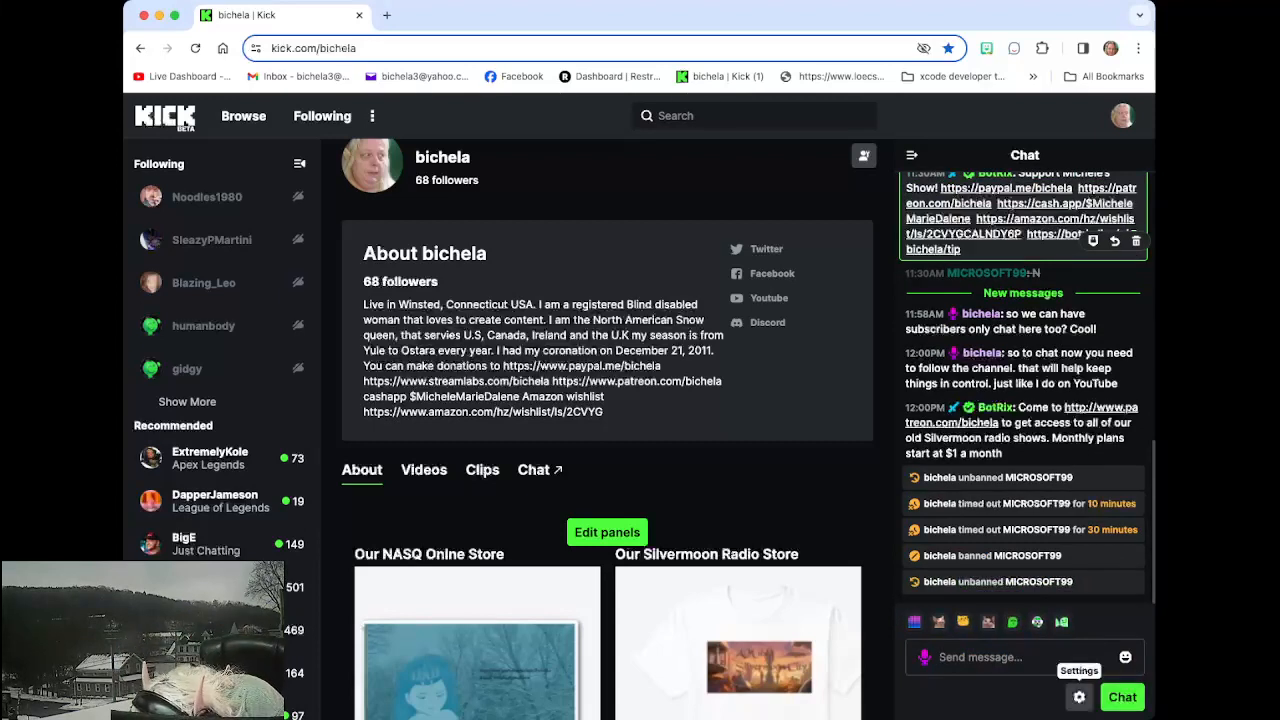
Confirm Show mod quick actions is on in Chat Settings, then close the panel
left_click(1078, 696)
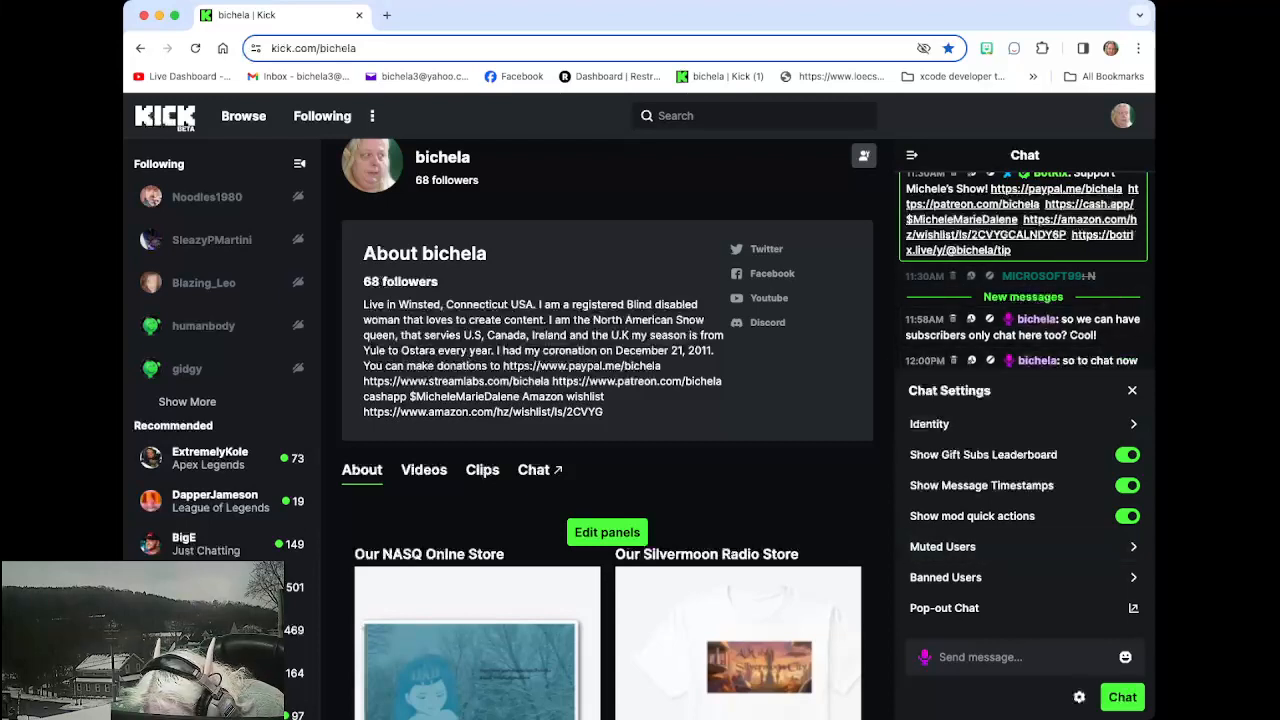
scroll(1025, 230, "up", 5)
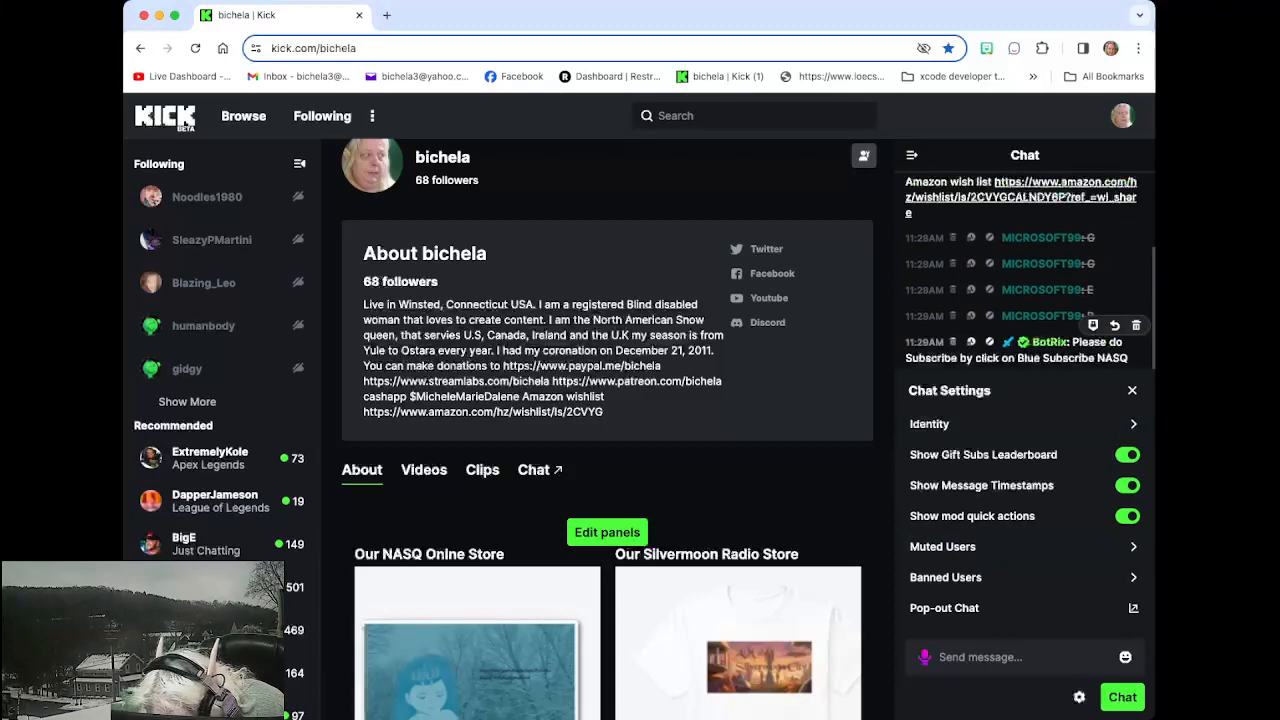
scroll(1025, 280, "down", 4)
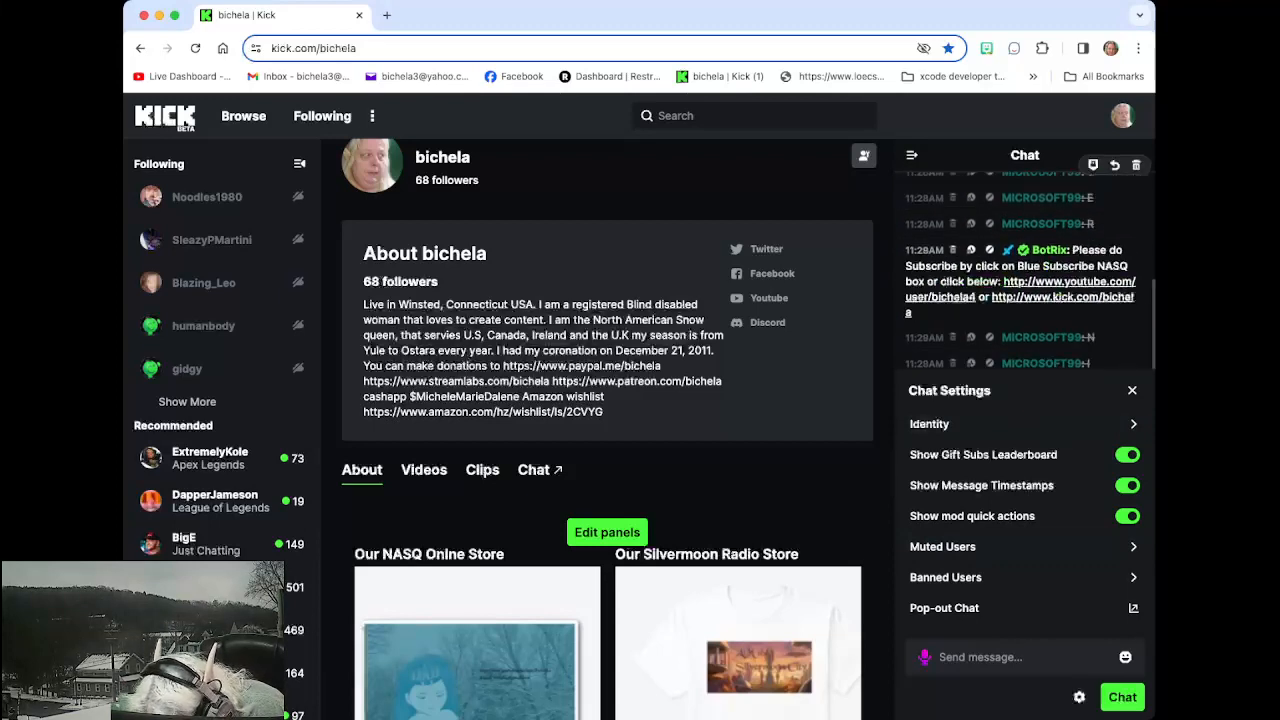
scroll(1025, 270, "up", 2)
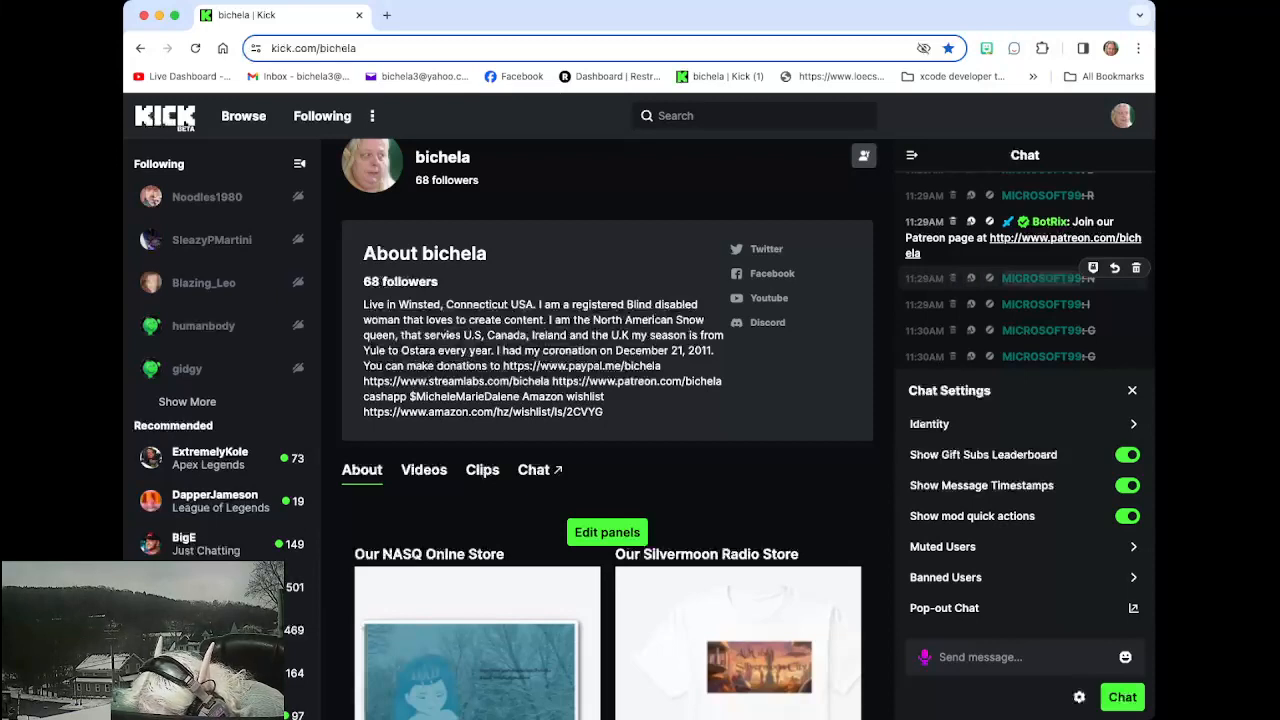
key("Escape")
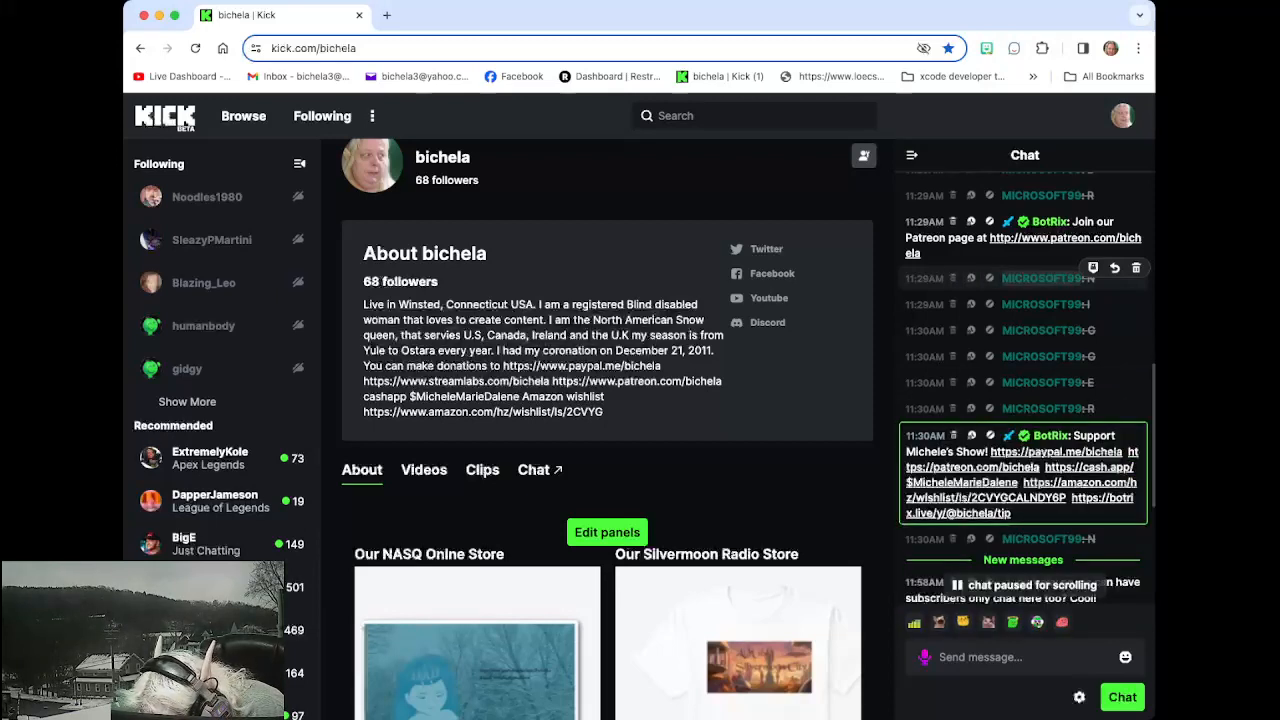
left_click(1042, 278)
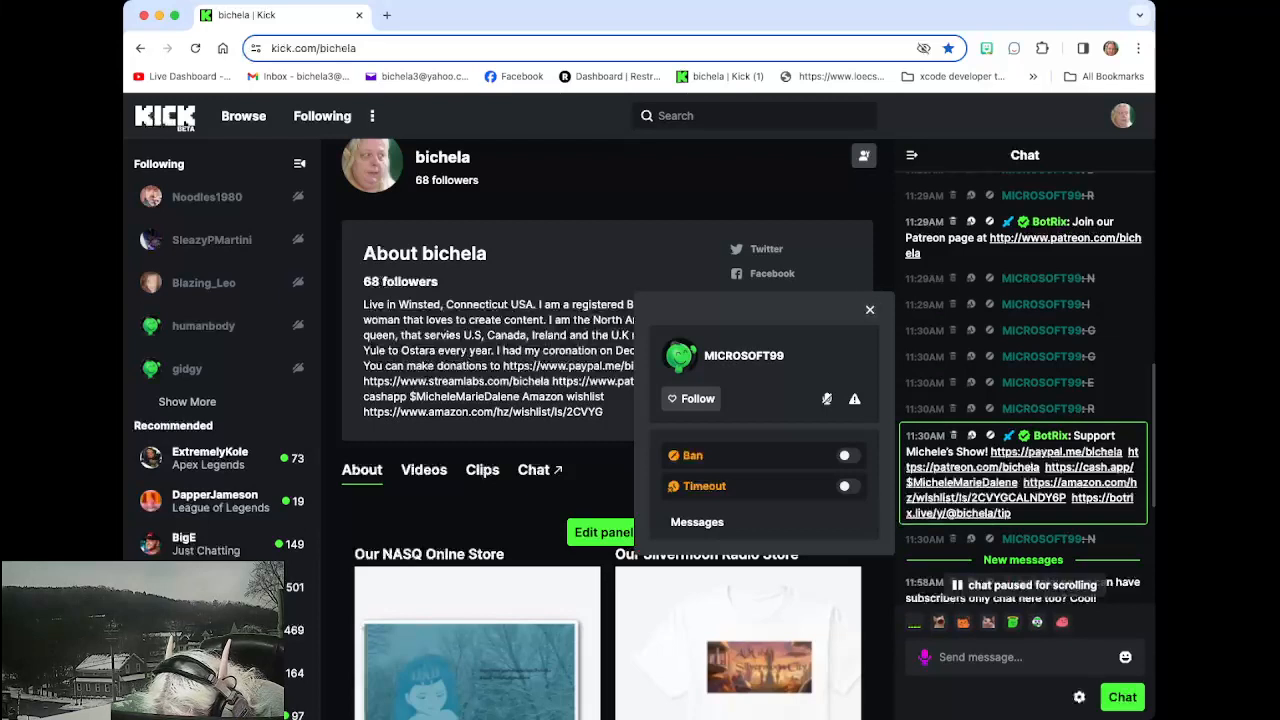
left_click(870, 309)
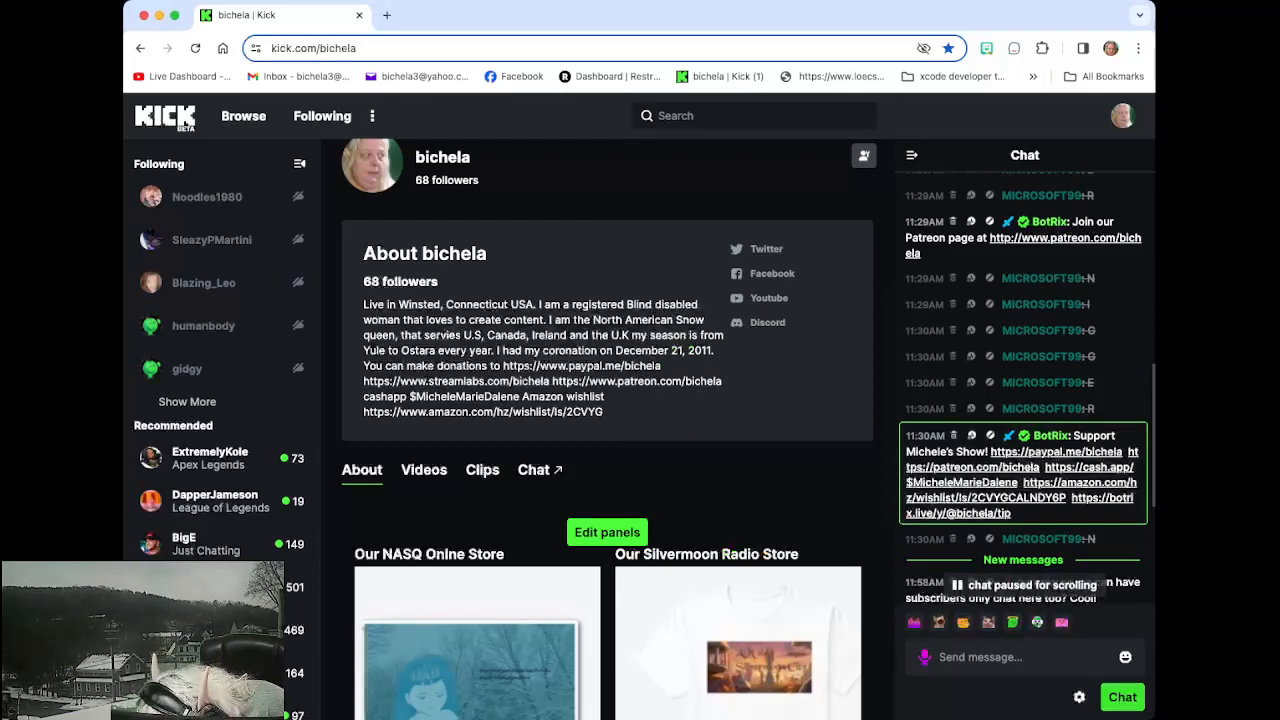
left_click(1078, 697)
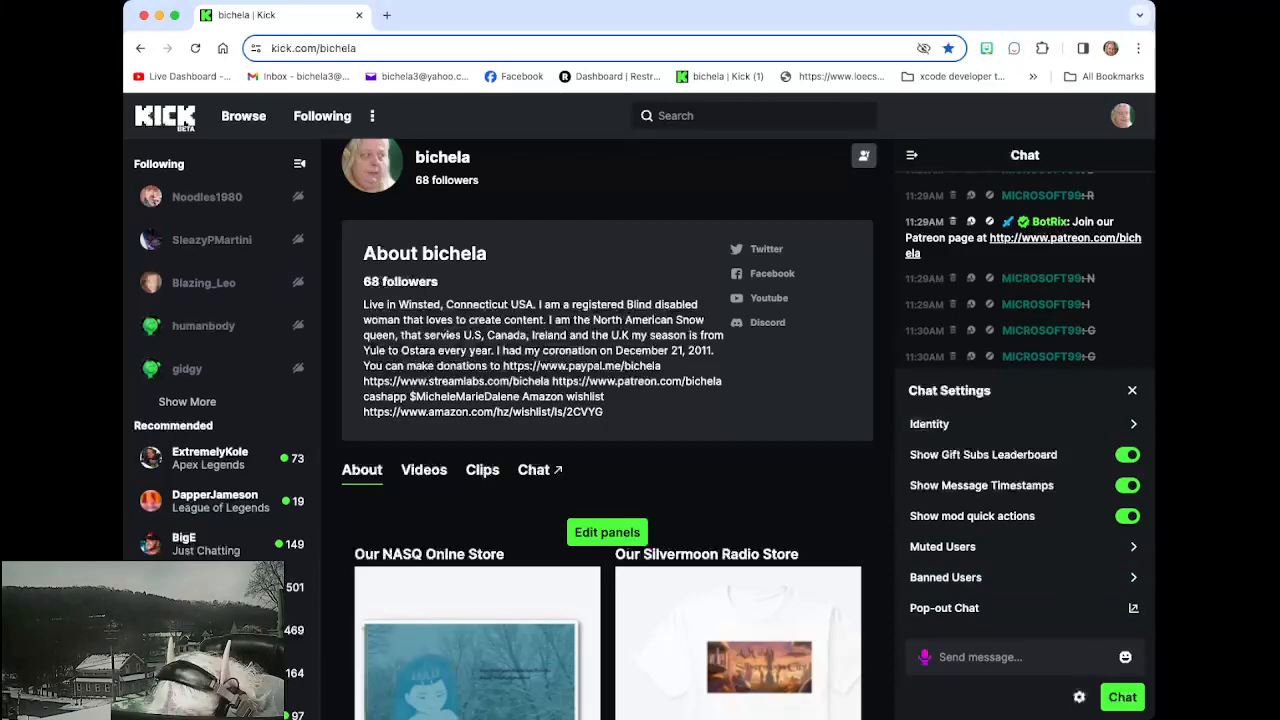
key("Escape")
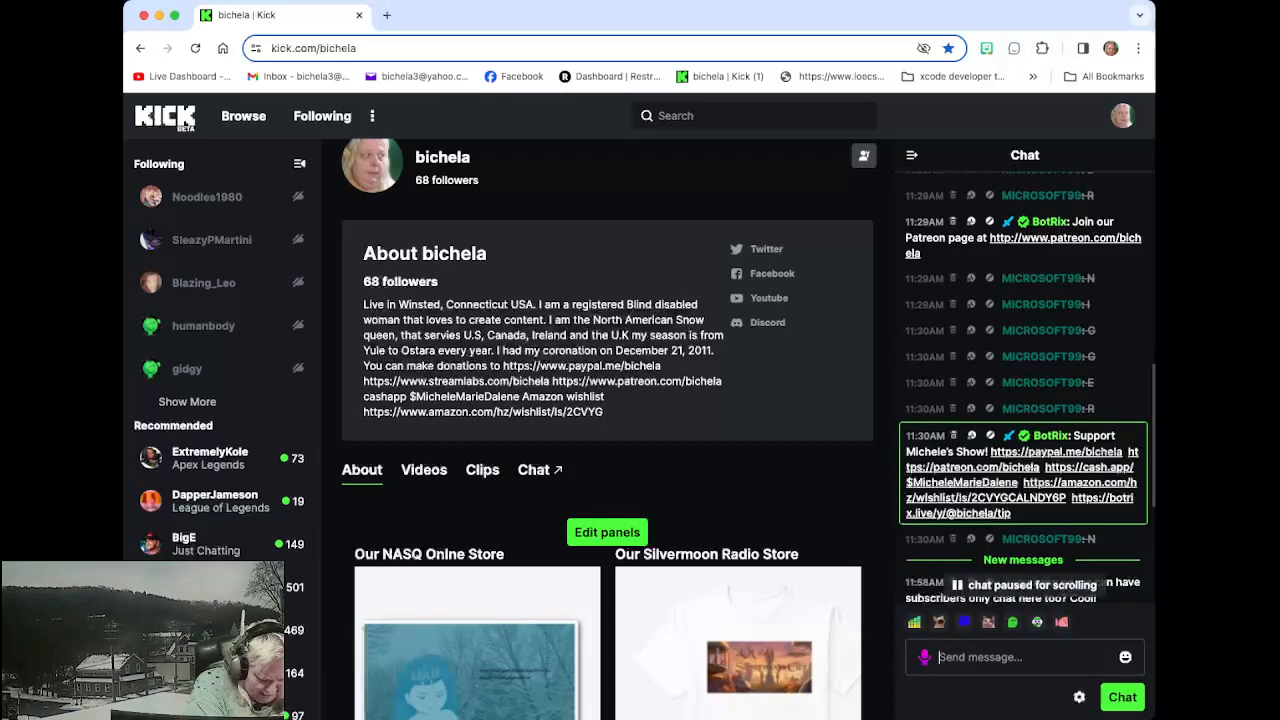
type("j/")
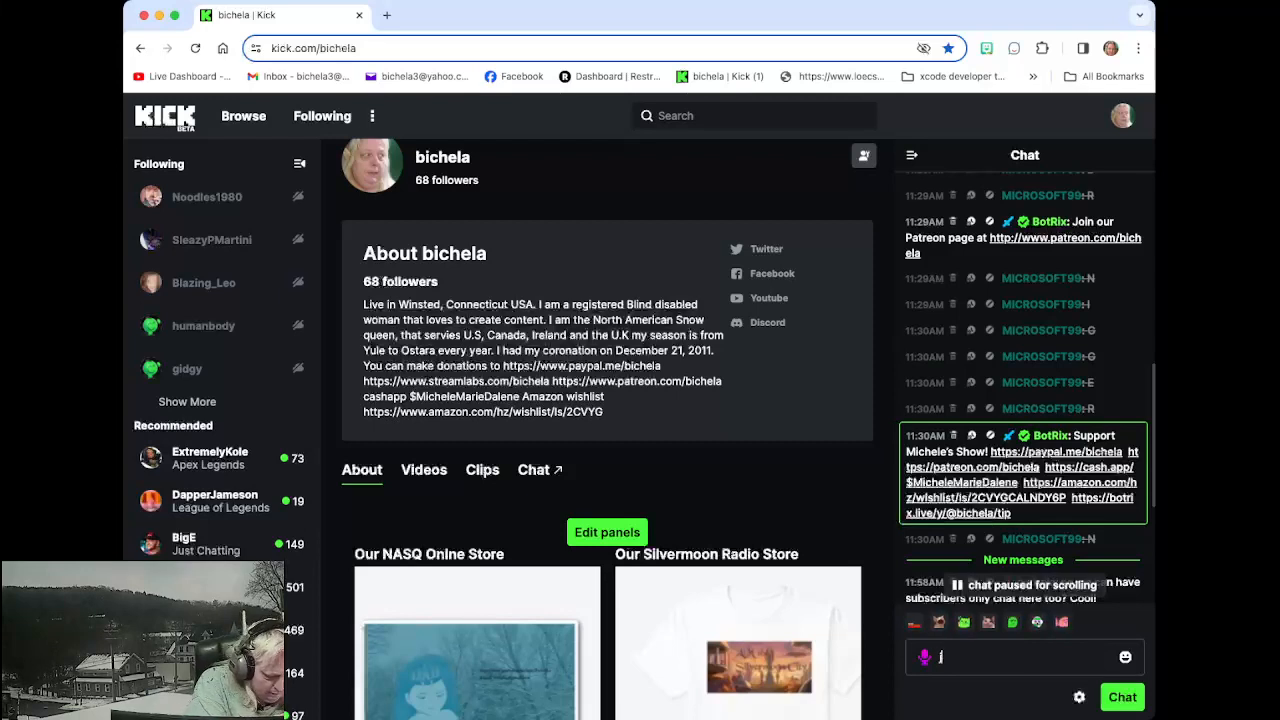
type("unban")
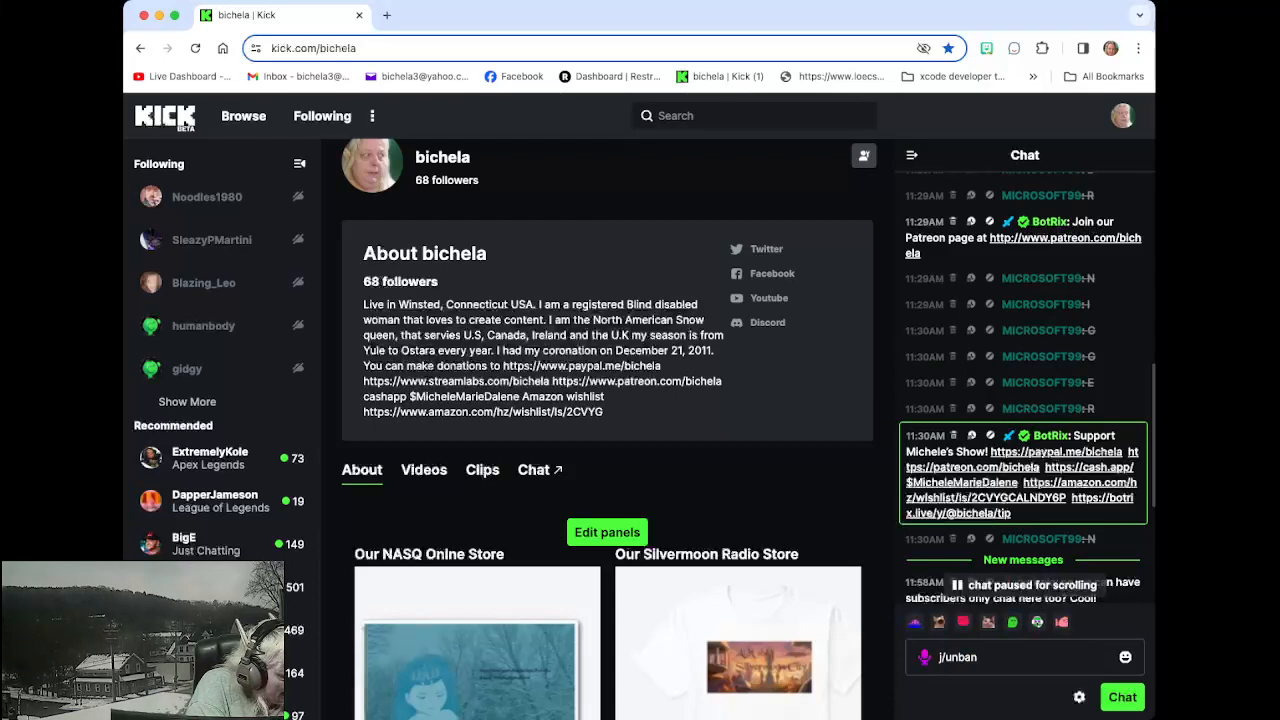
type(" @")
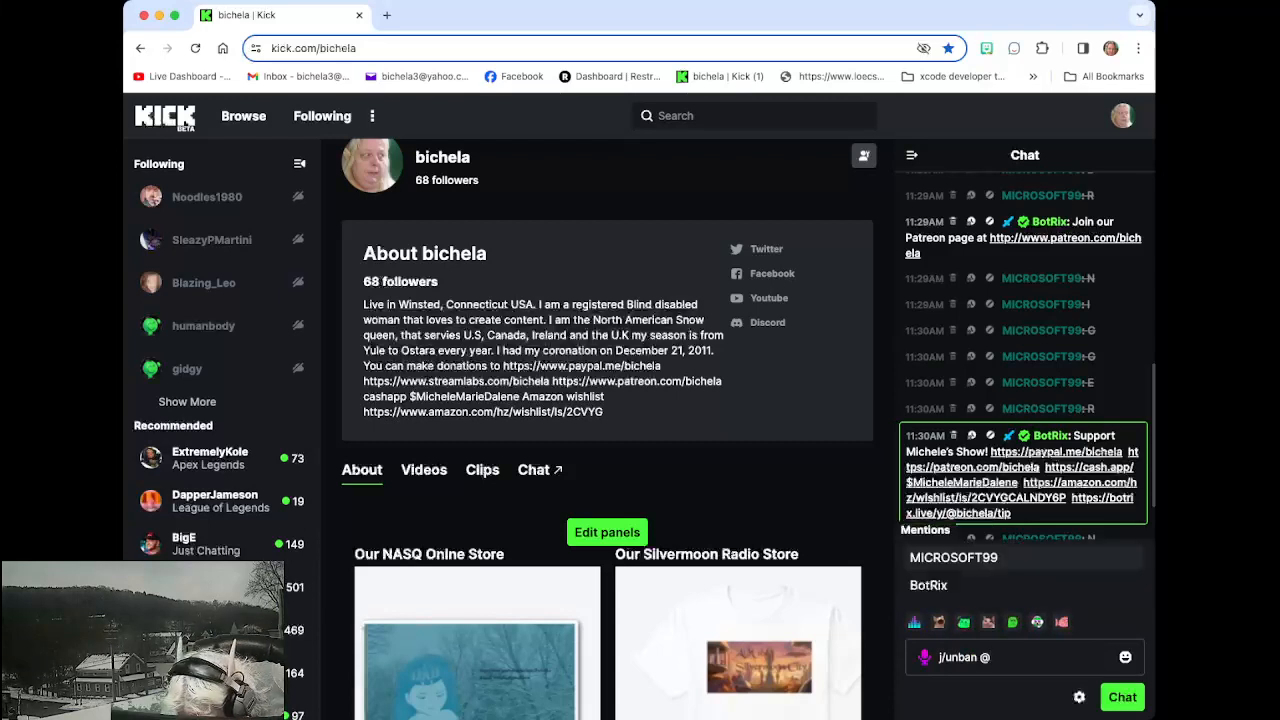
key("Tab")
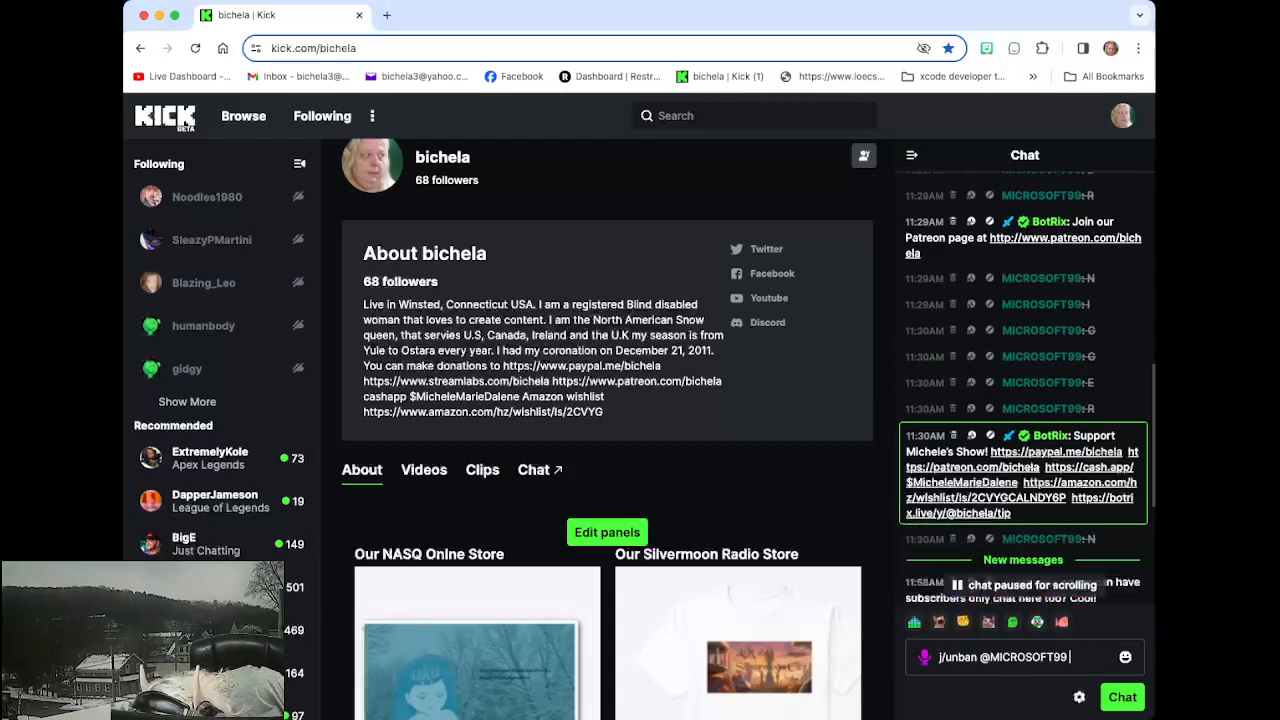
key("Return")
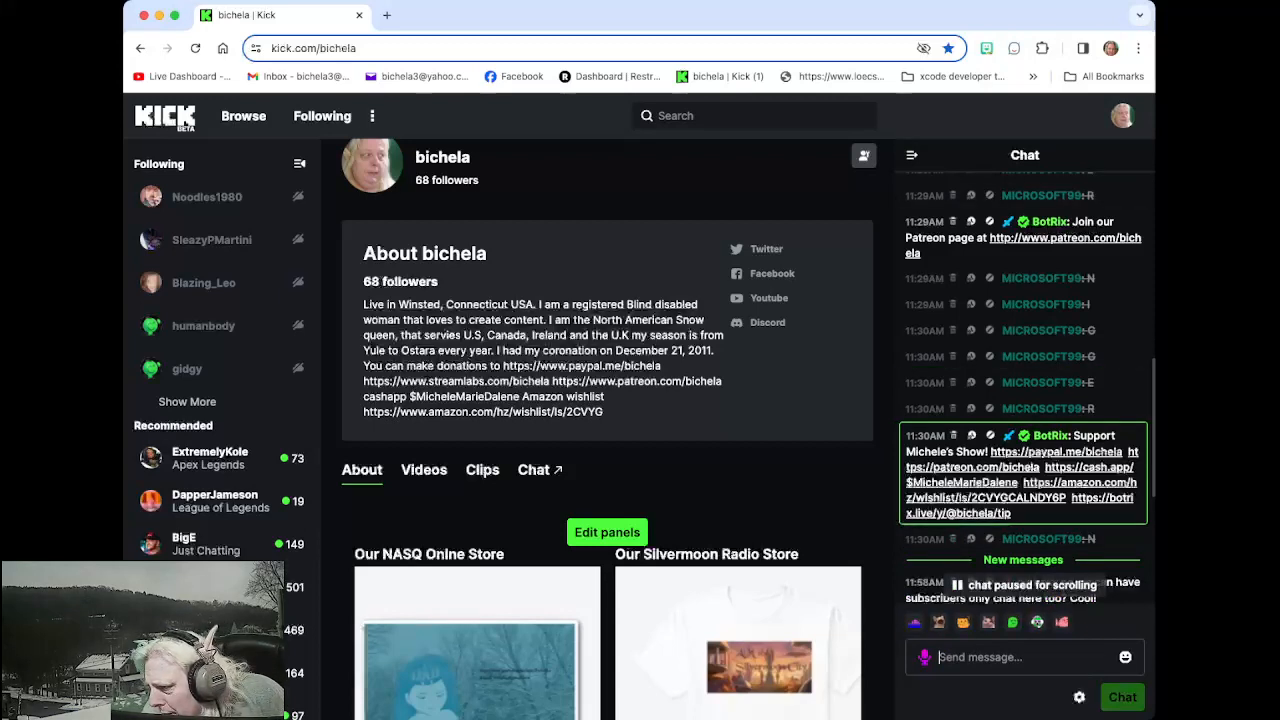
scroll(1024, 450, "down", 5)
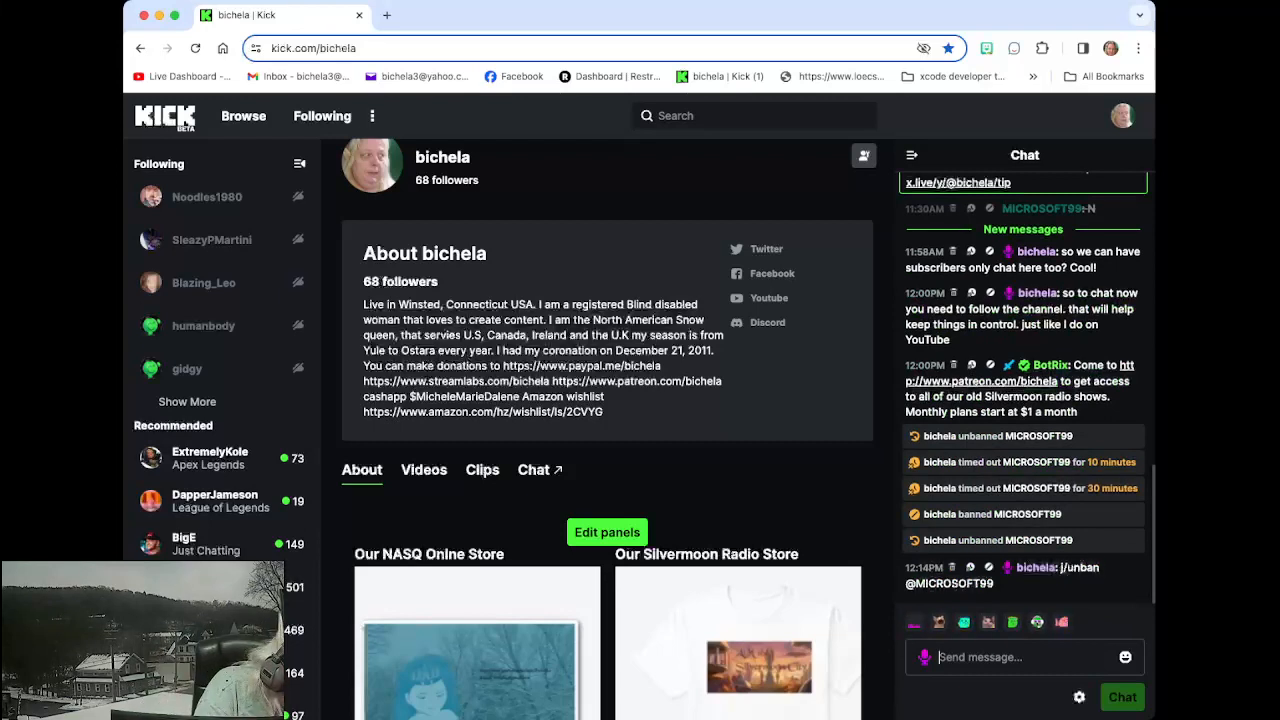
type("@")
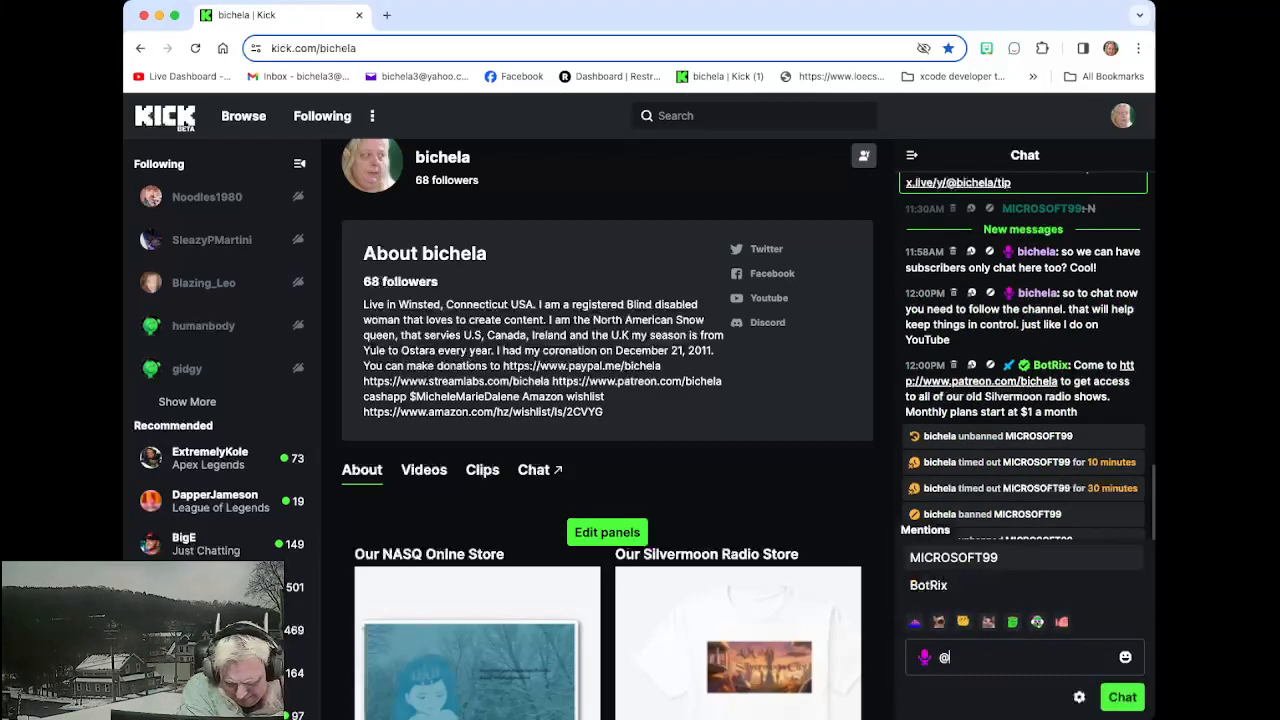
type("unban")
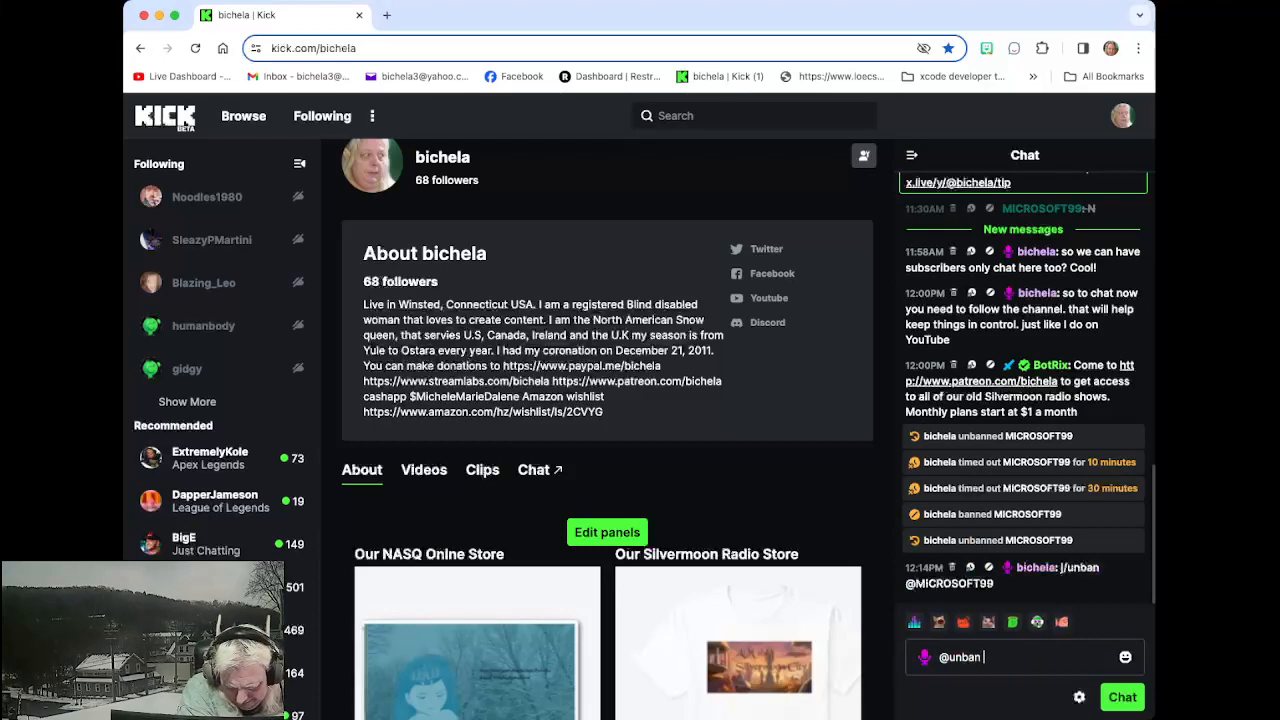
type(" @")
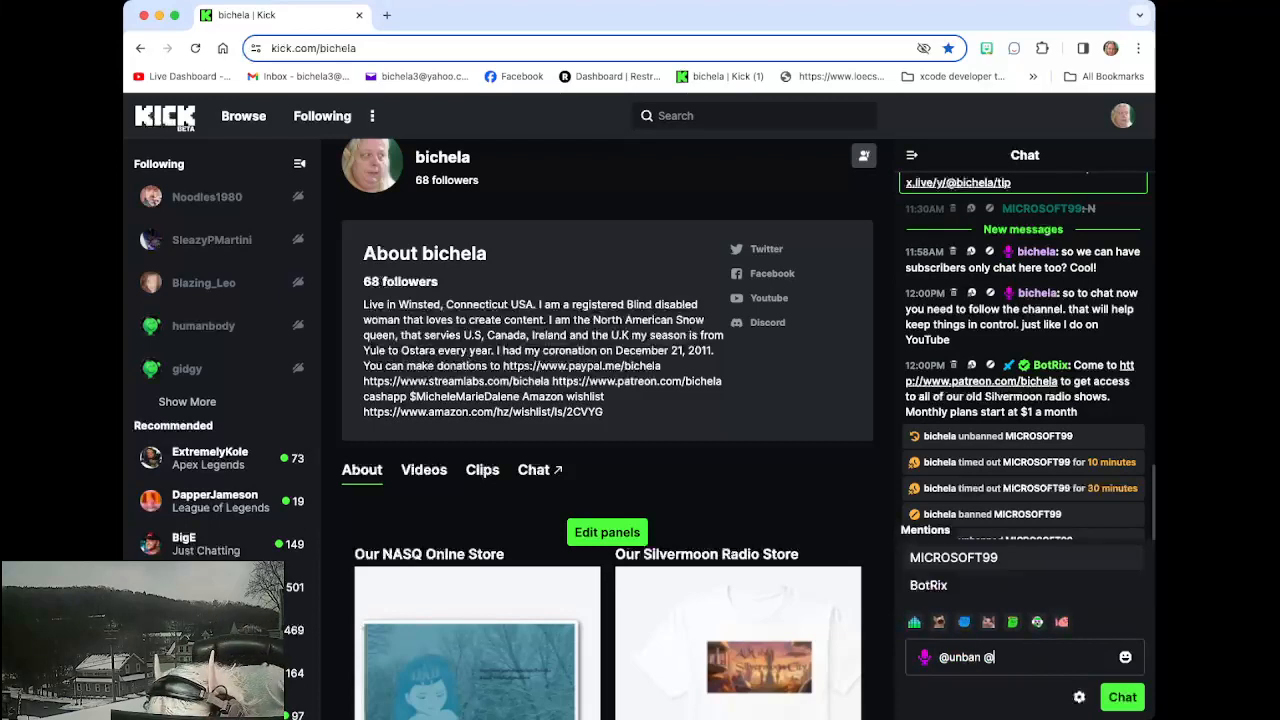
key("Return")
key("Return")
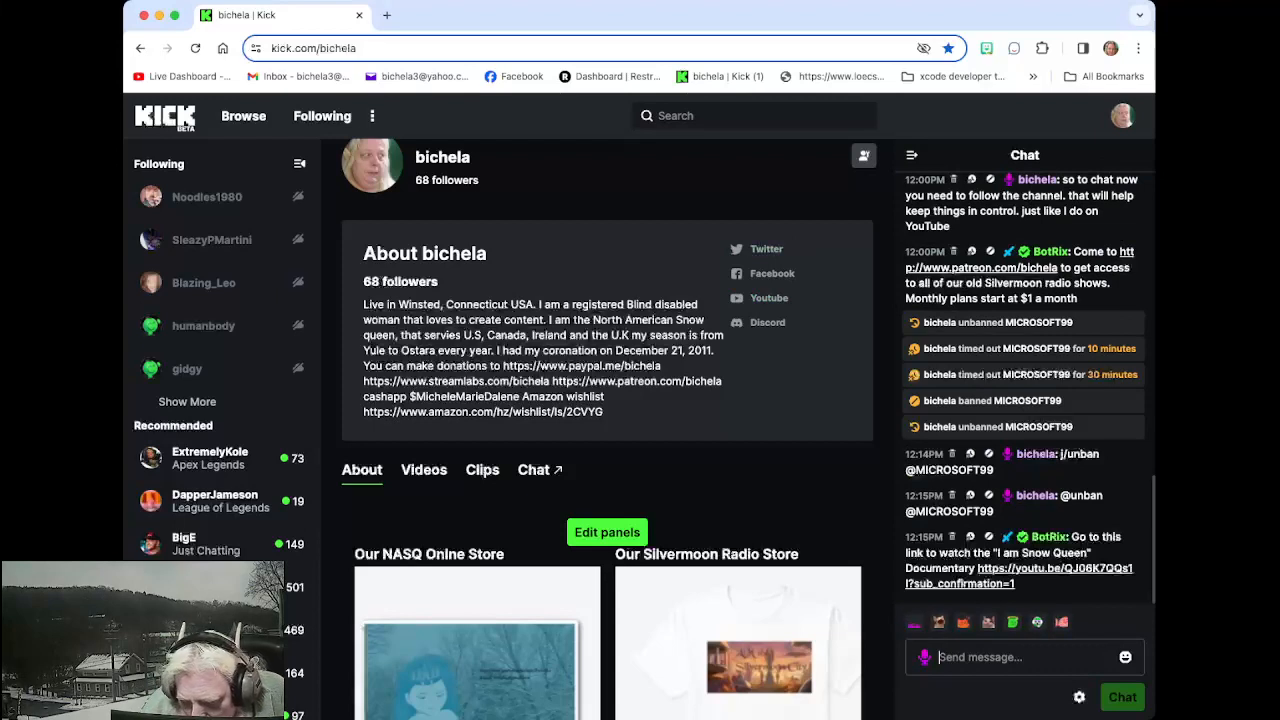
scroll(600, 350, "up", 3)
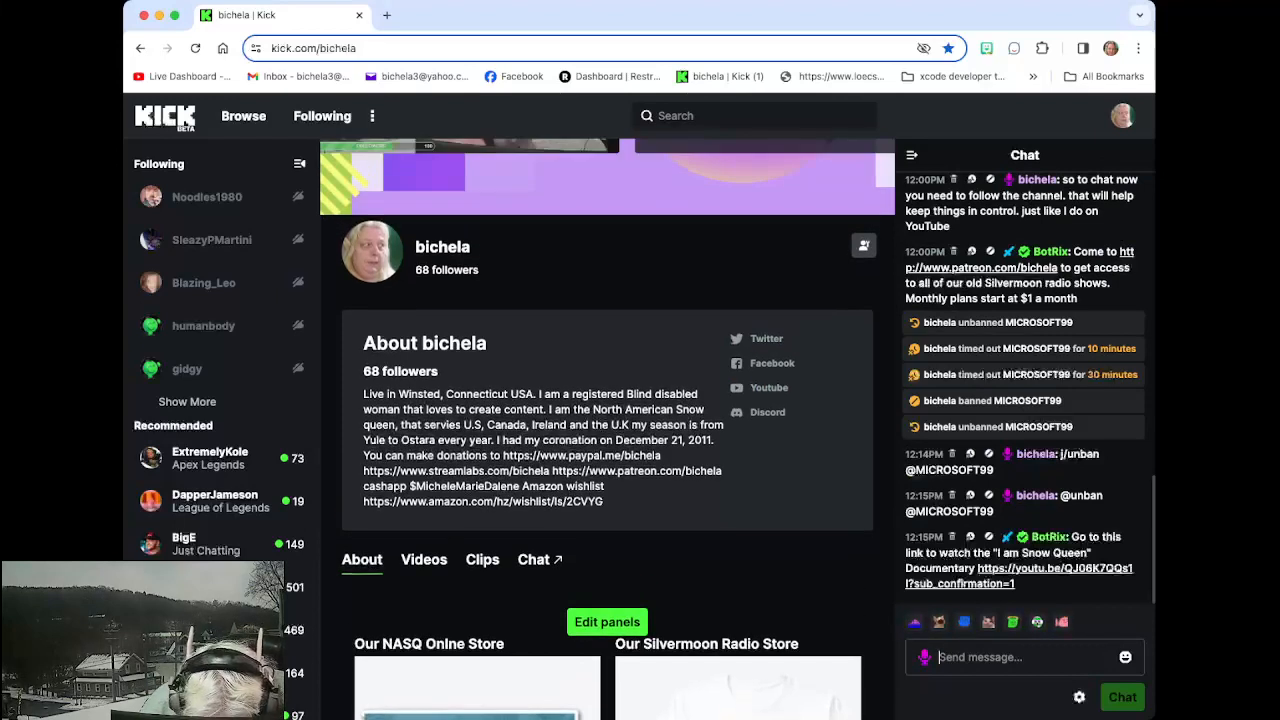
scroll(600, 400, "down", 5)
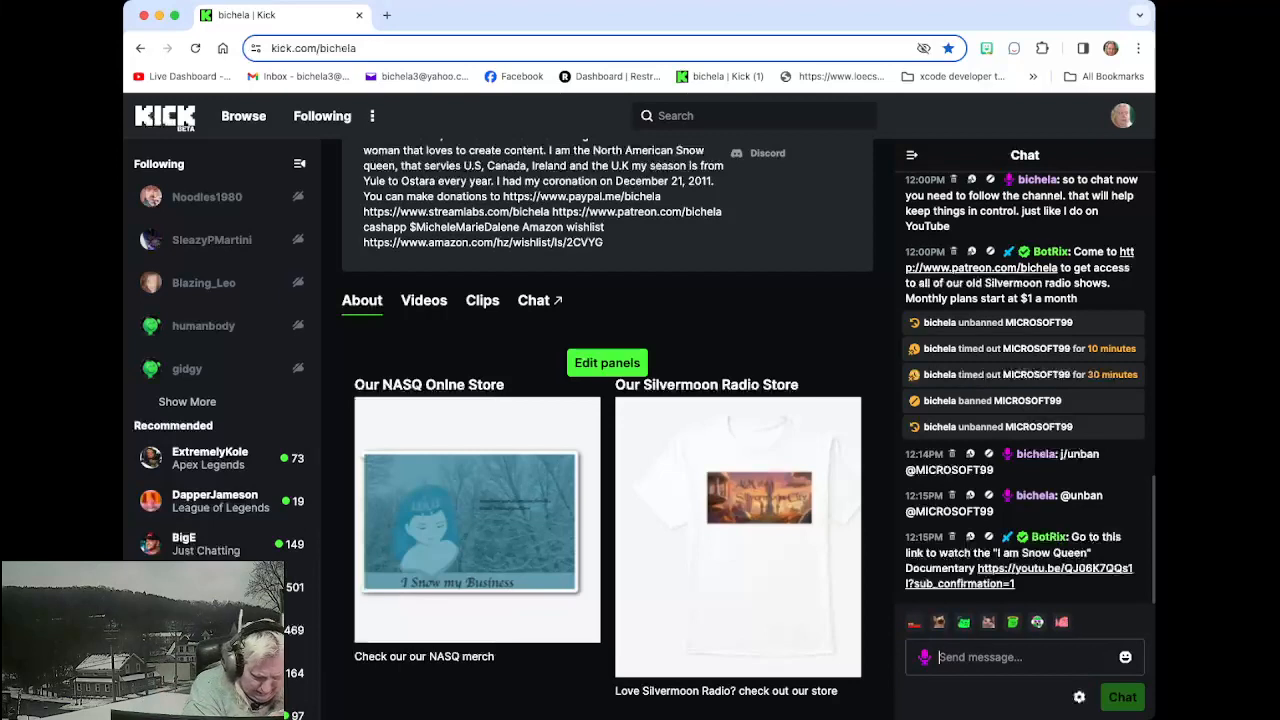
type("/")
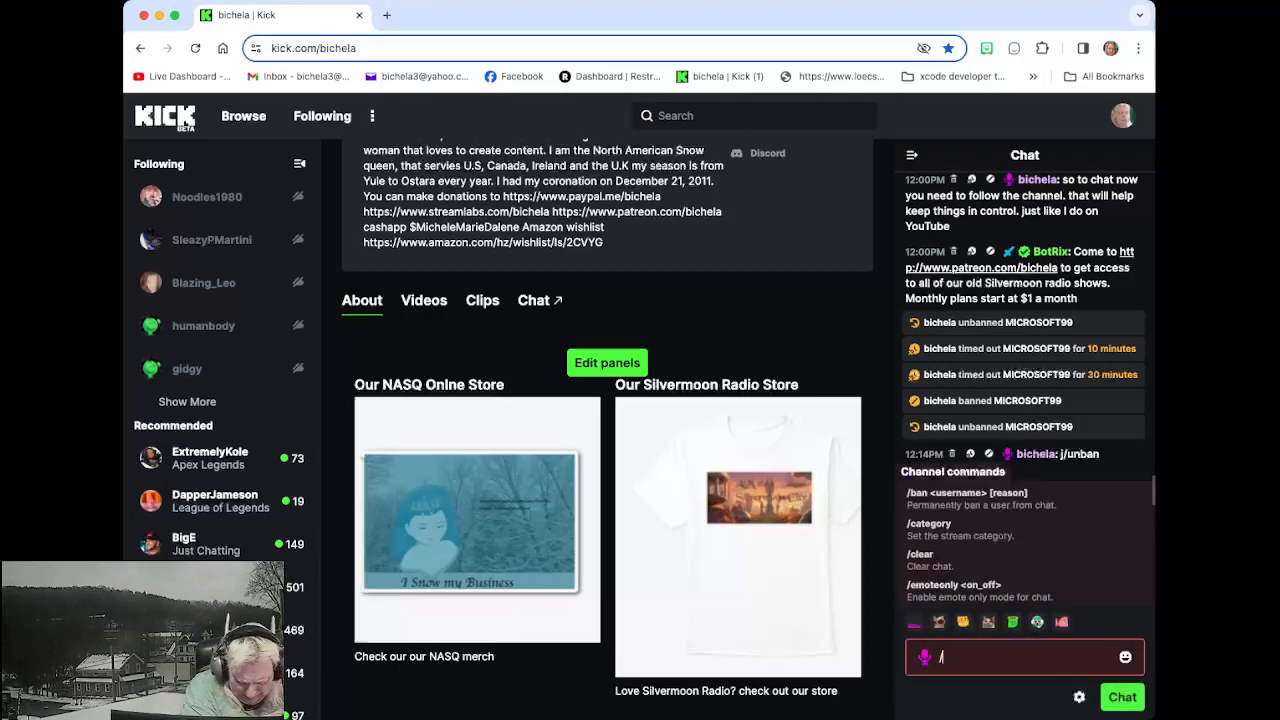
type("foll")
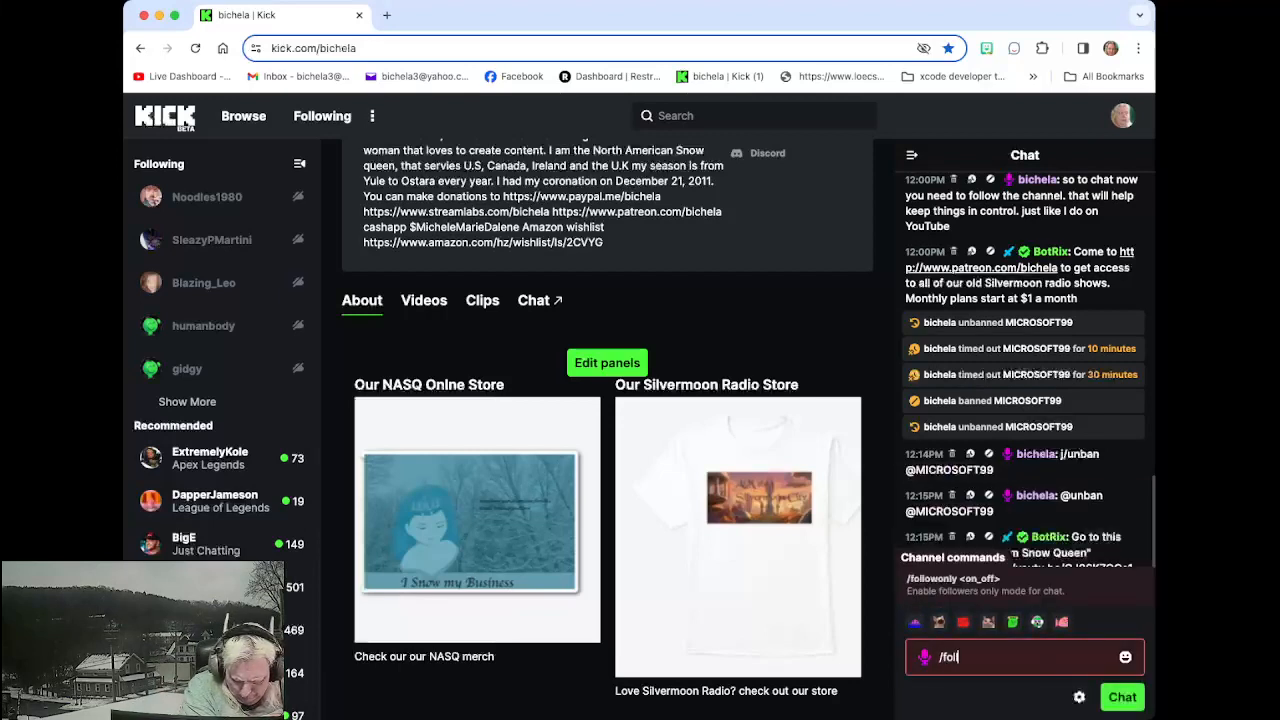
Send /followonly on with a duration, which Kick rejects for too many arguments
key("BackSpace")
key("BackSpace")
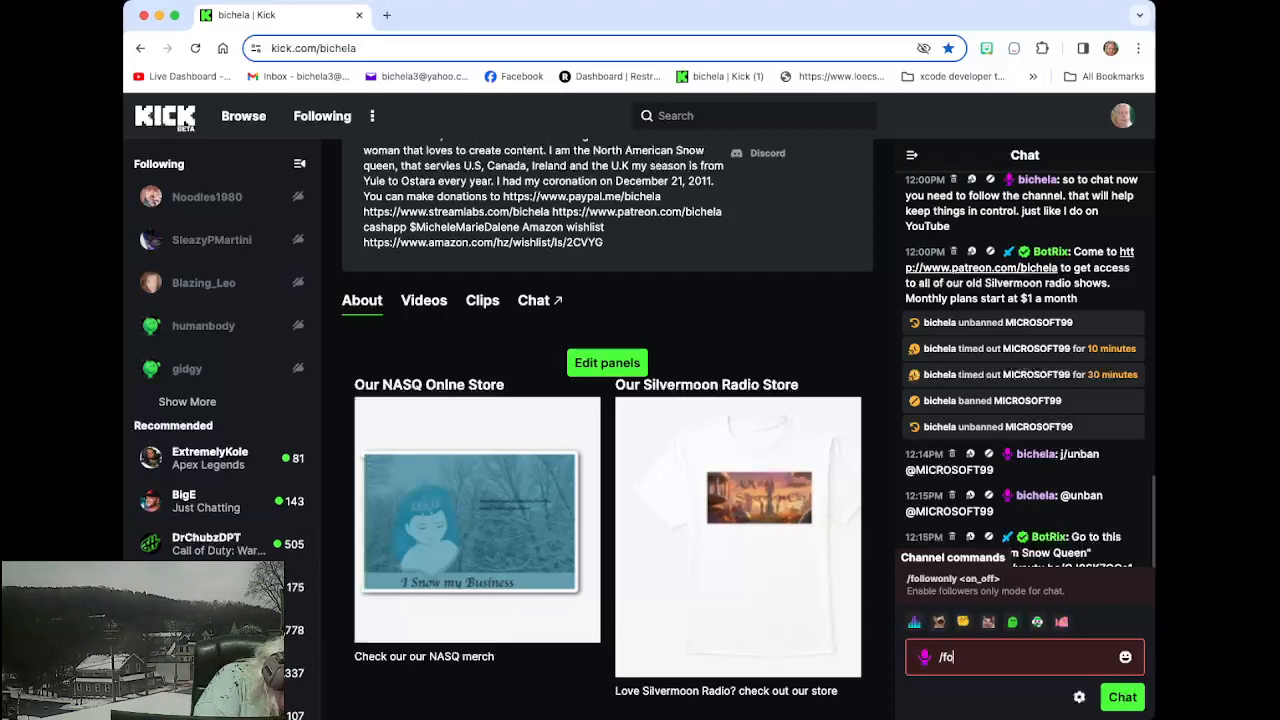
type("llow")
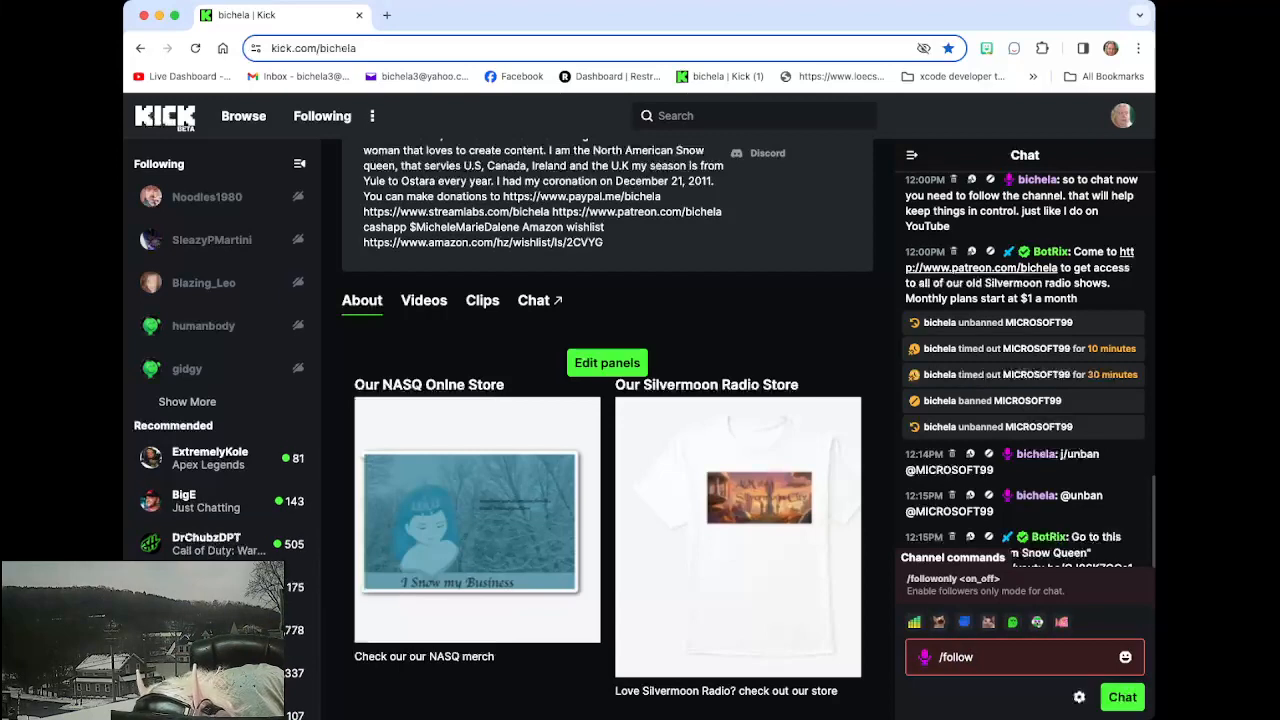
type("only")
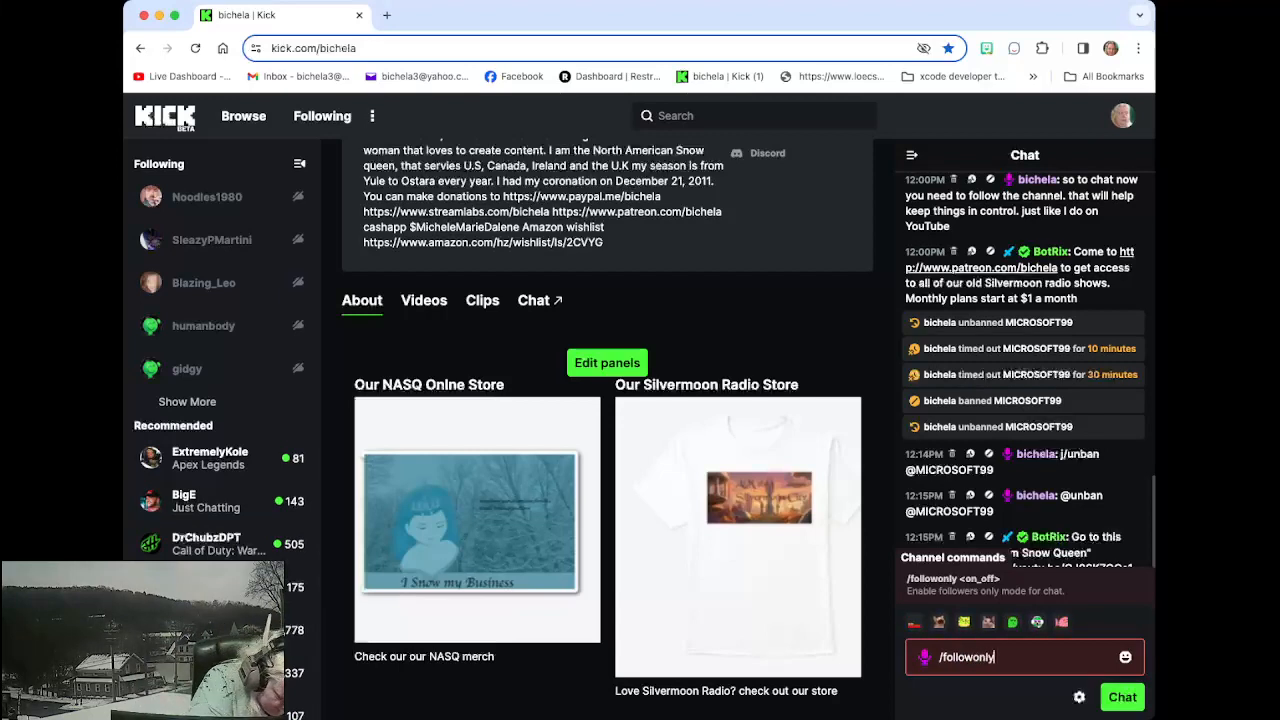
type(" on ")
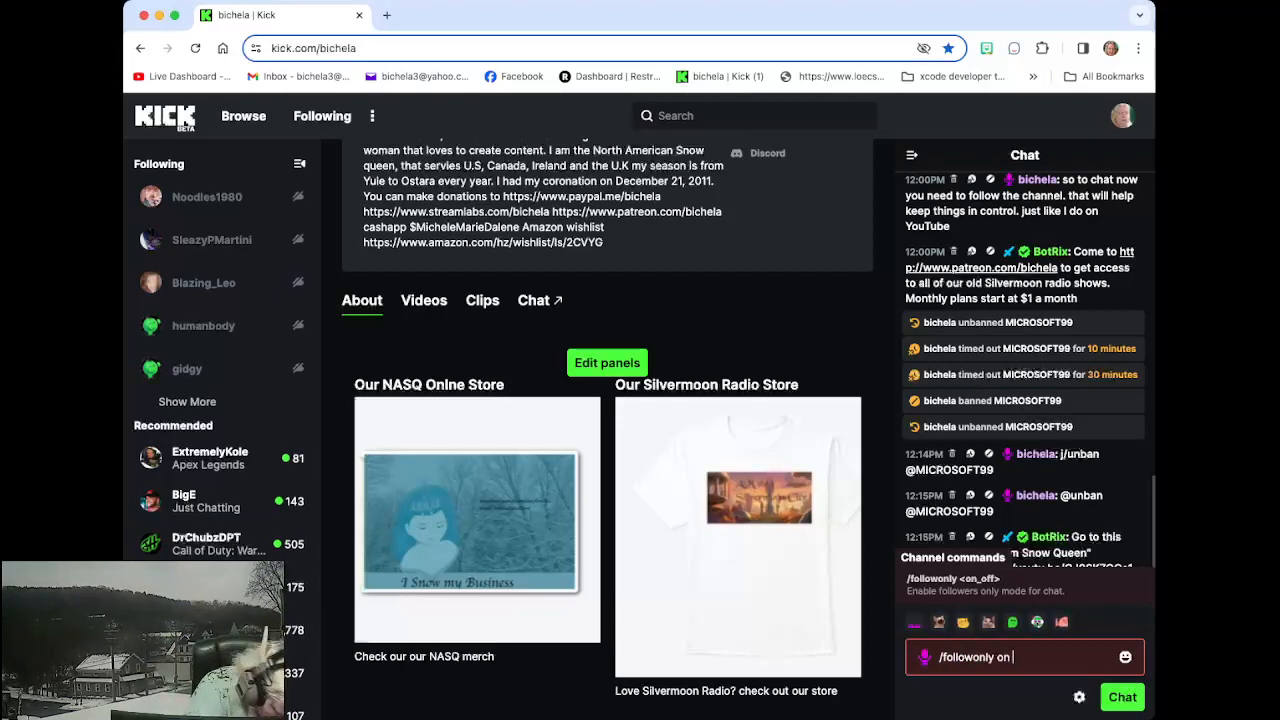
type("29")
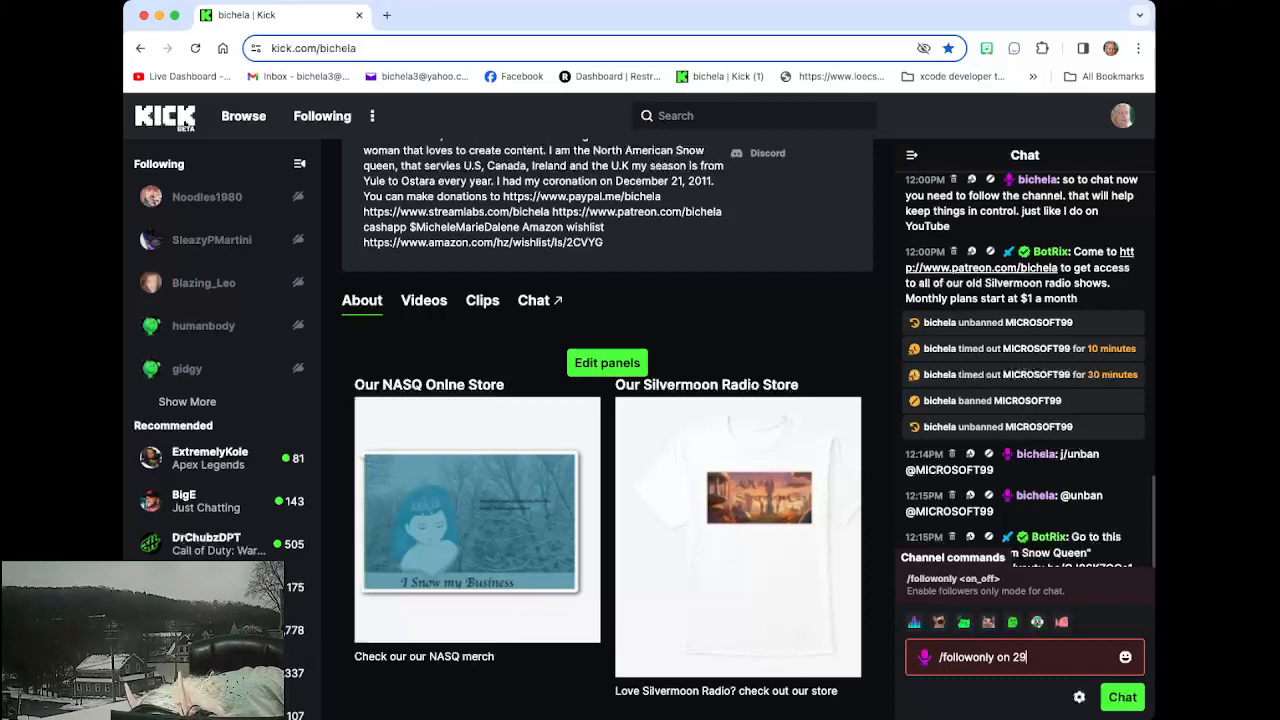
key("BackSpace")
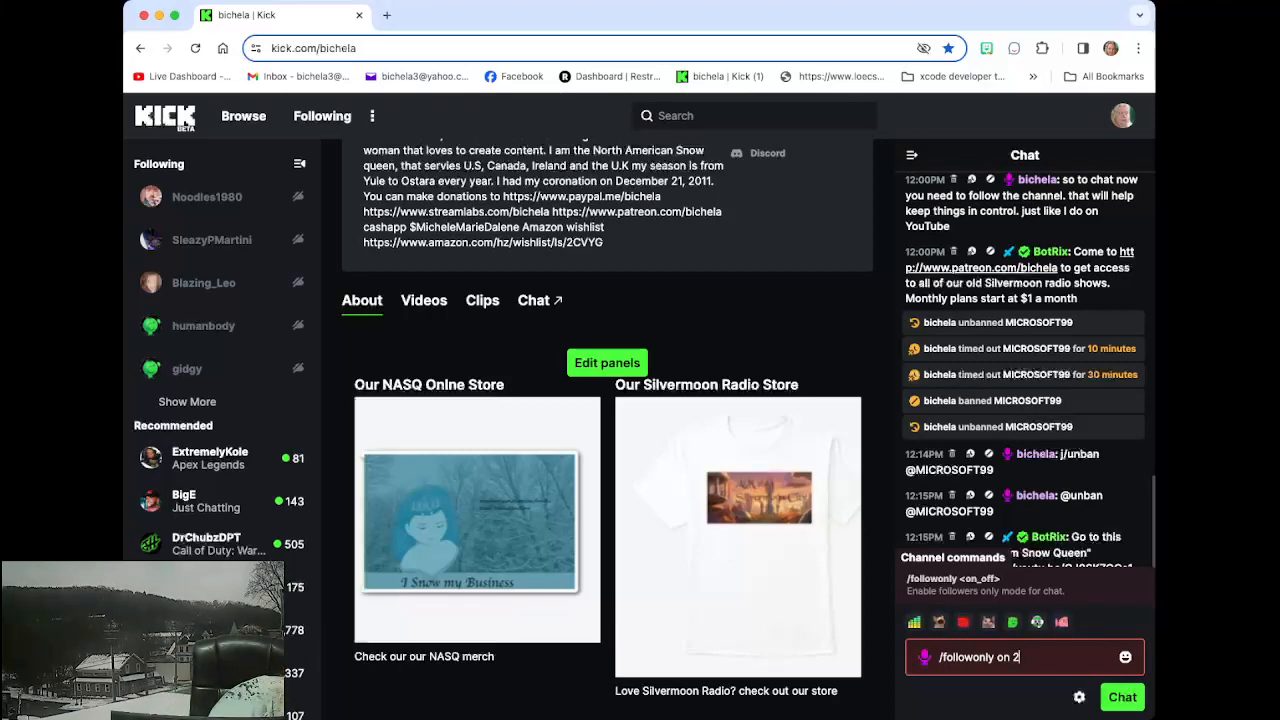
type("9")
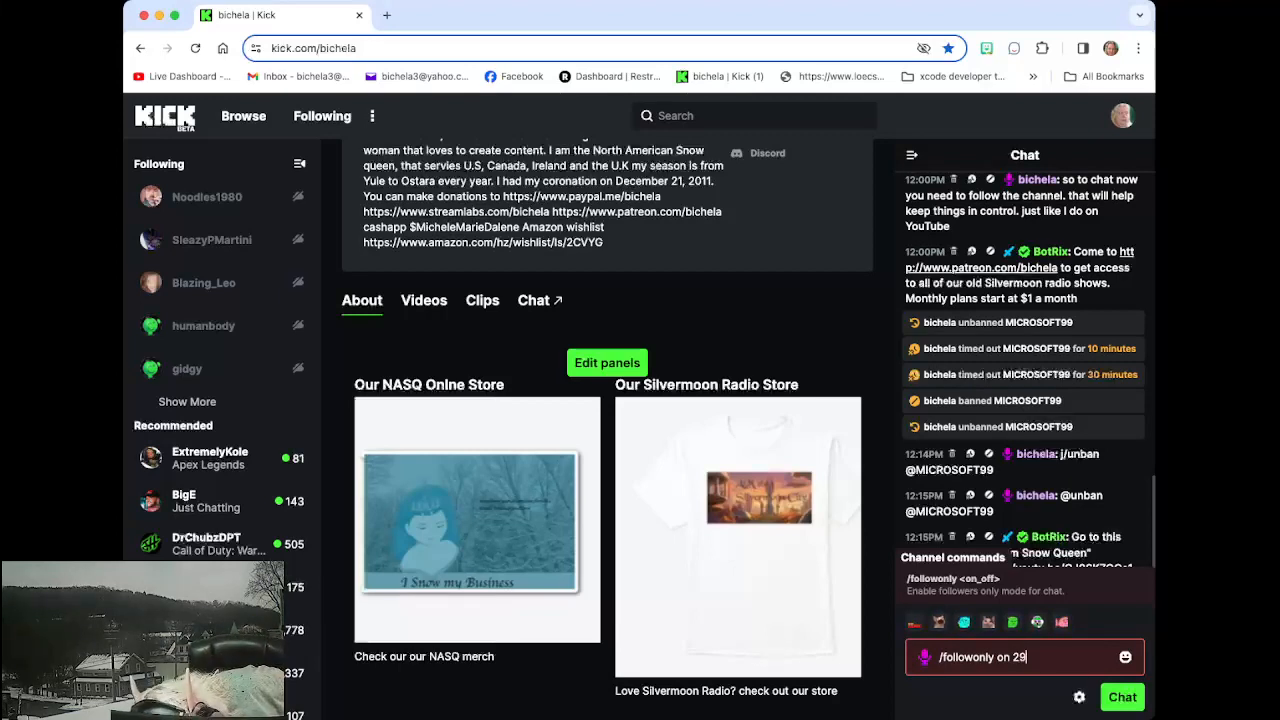
key("Return")
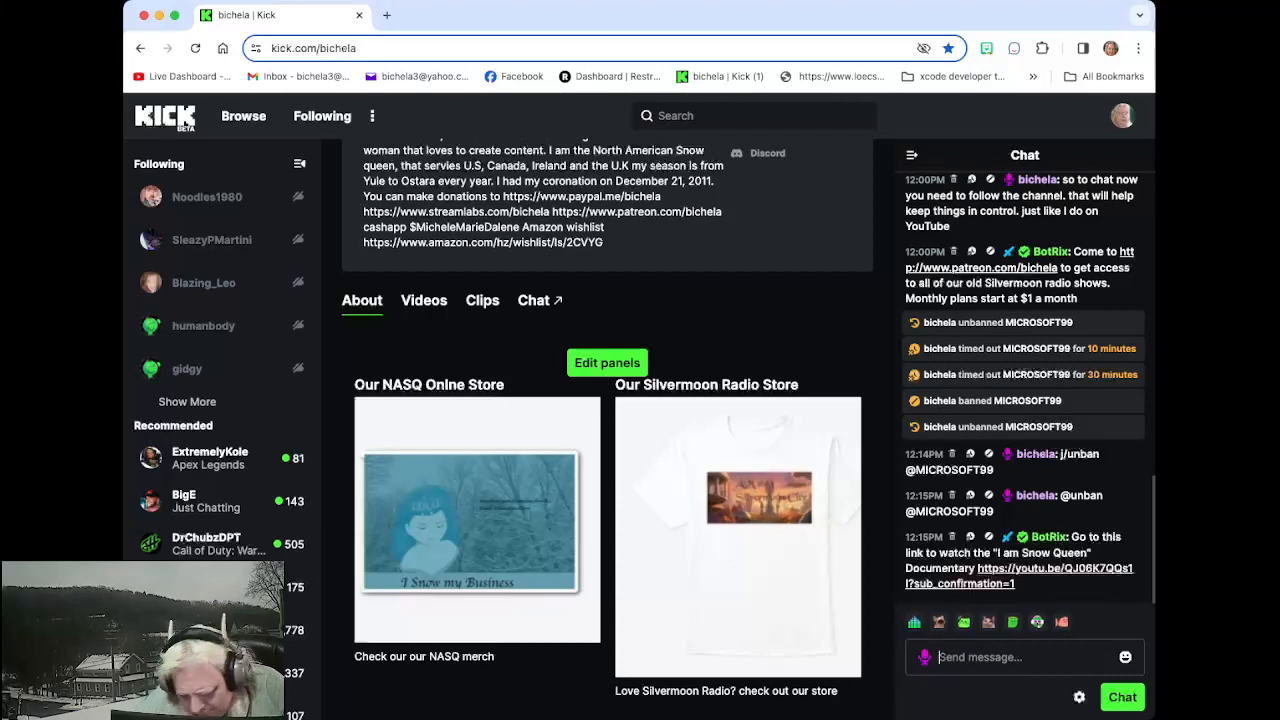
type("/")
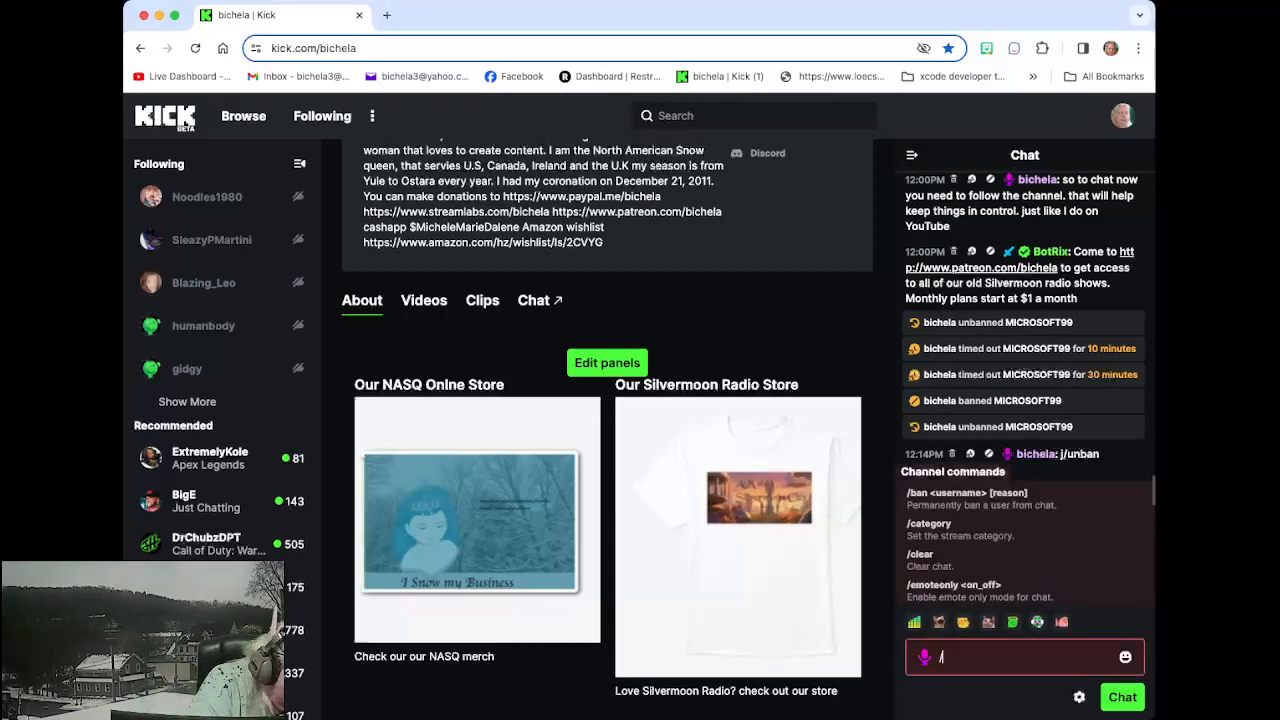
type("follow")
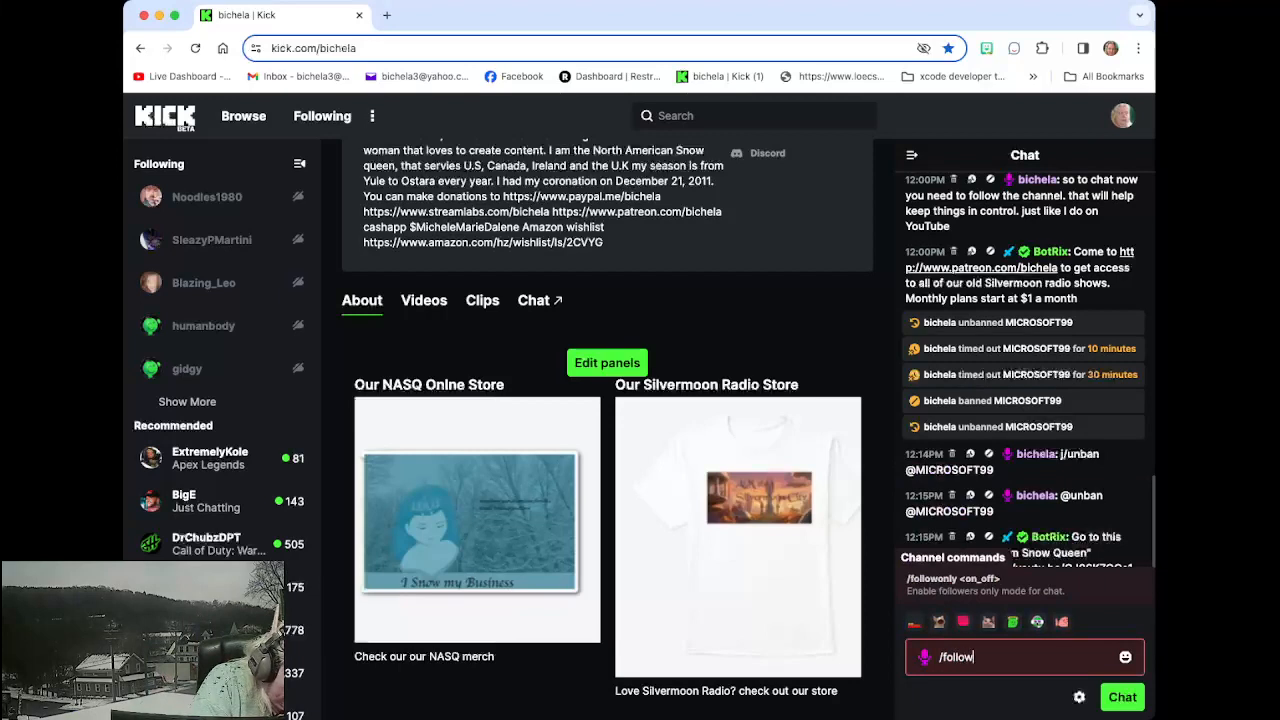
type("only on")
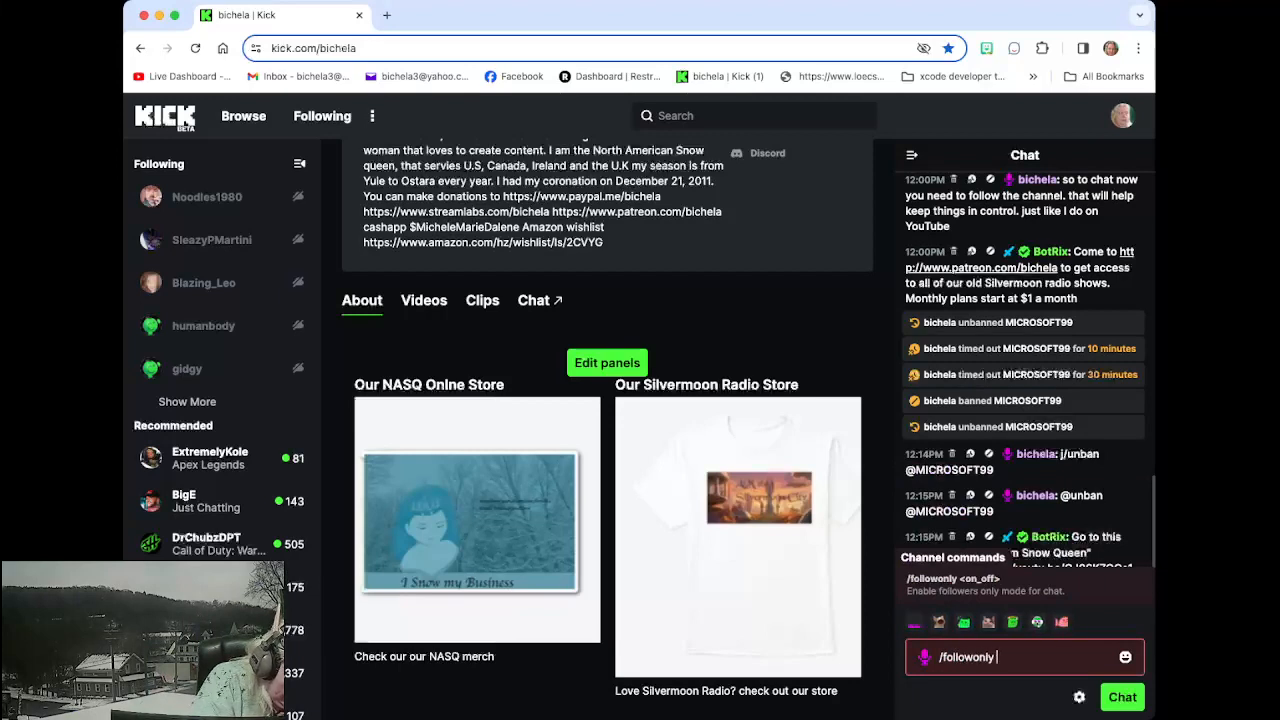
Send /followonly on to restrict chat to channel followers
key("Return")
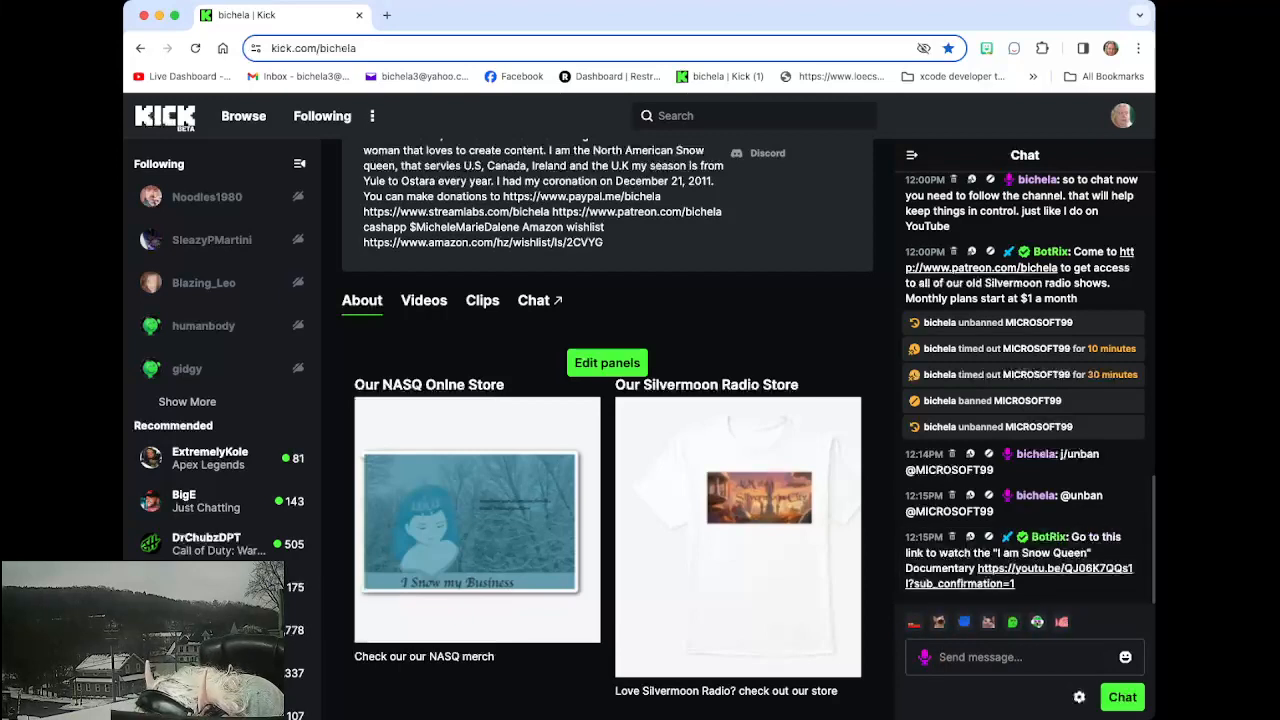
type("/")
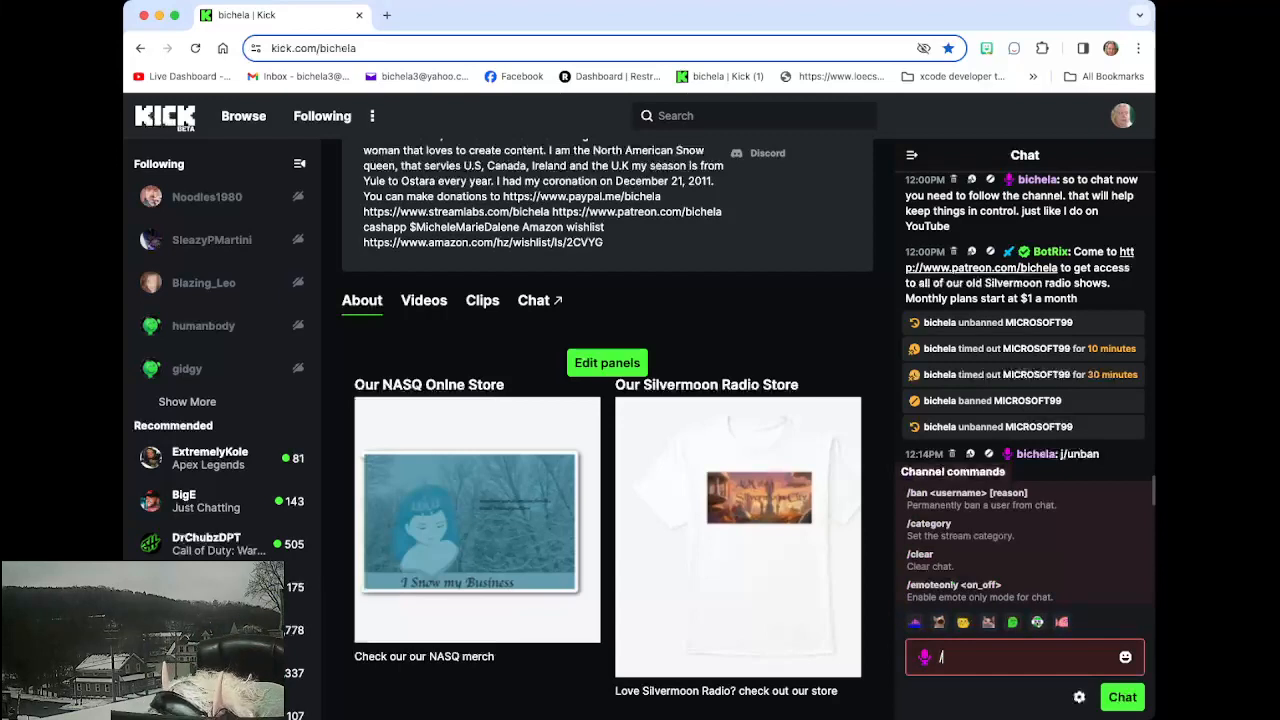
type("?")
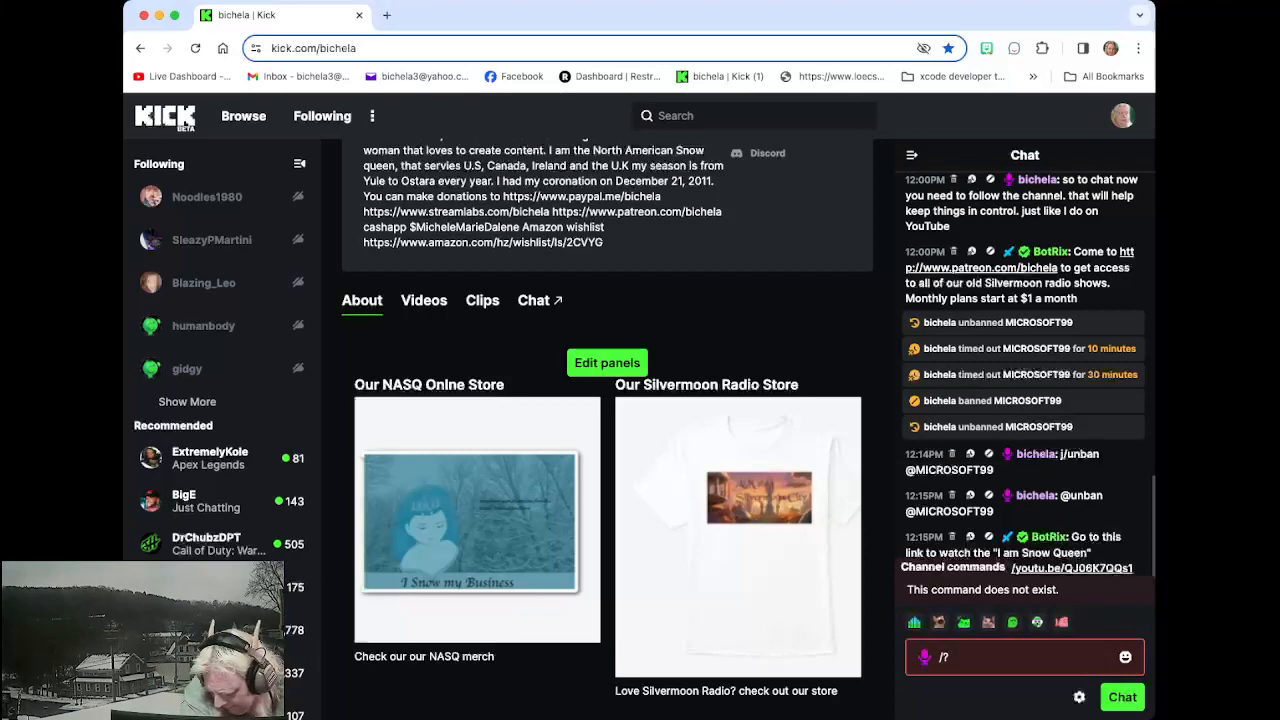
key("BackSpace")
type("l")
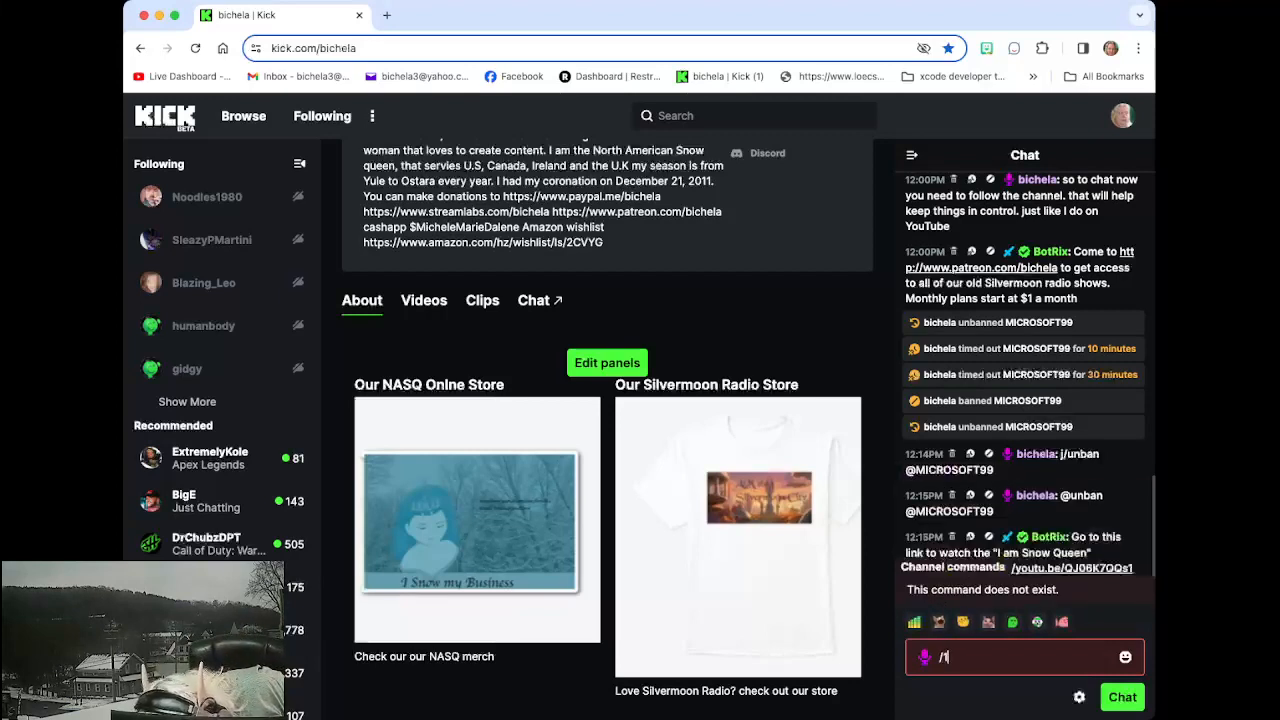
key("BackSpace")
type("?")
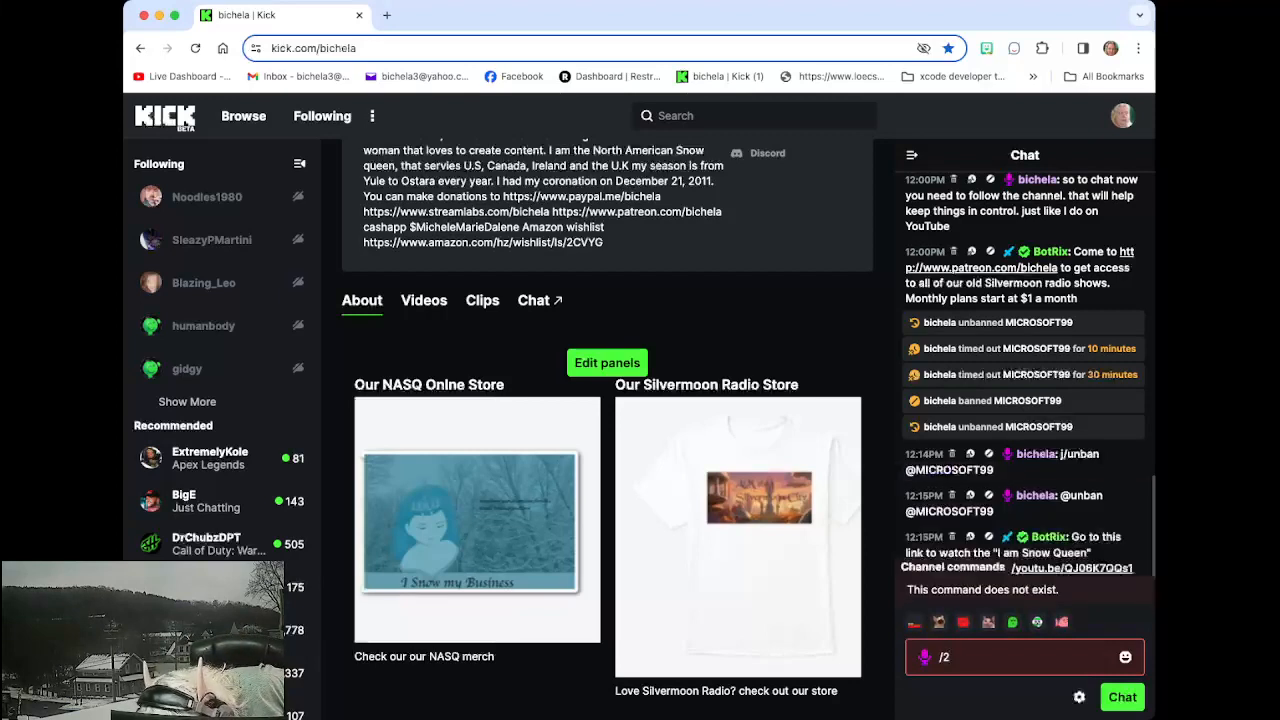
key("BackSpace")
type("4")
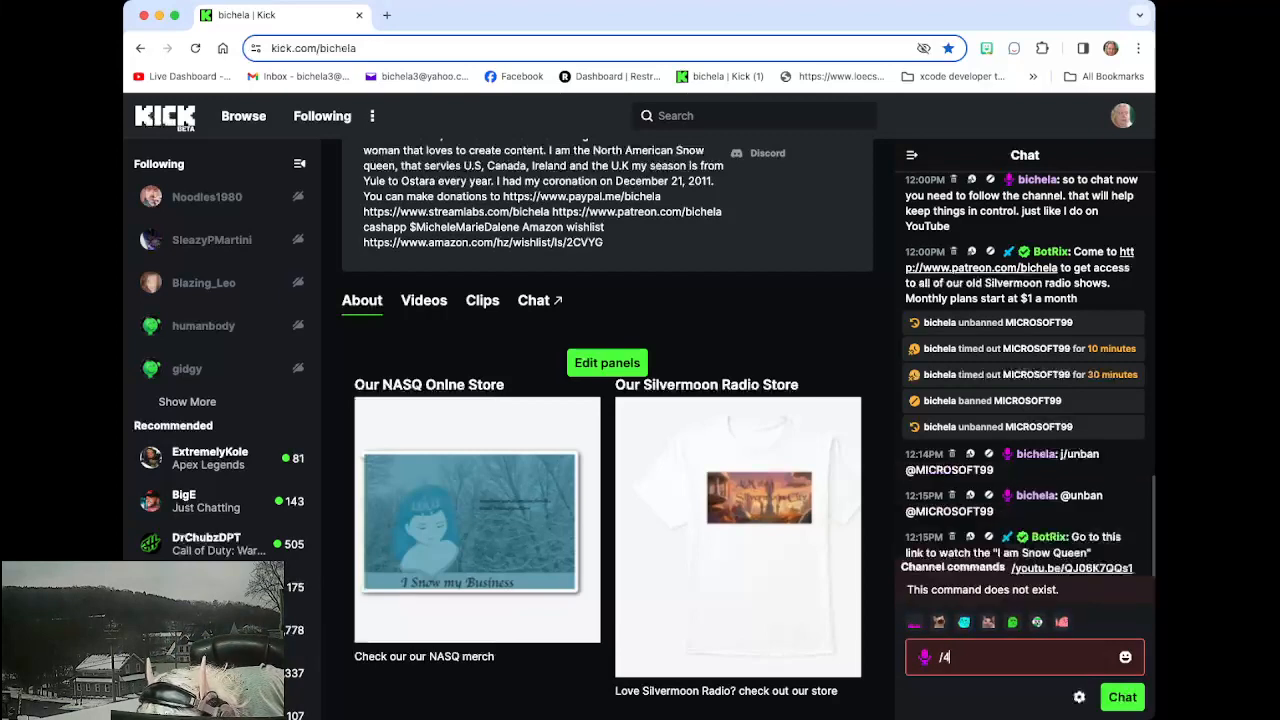
key("BackSpace")
type("5")
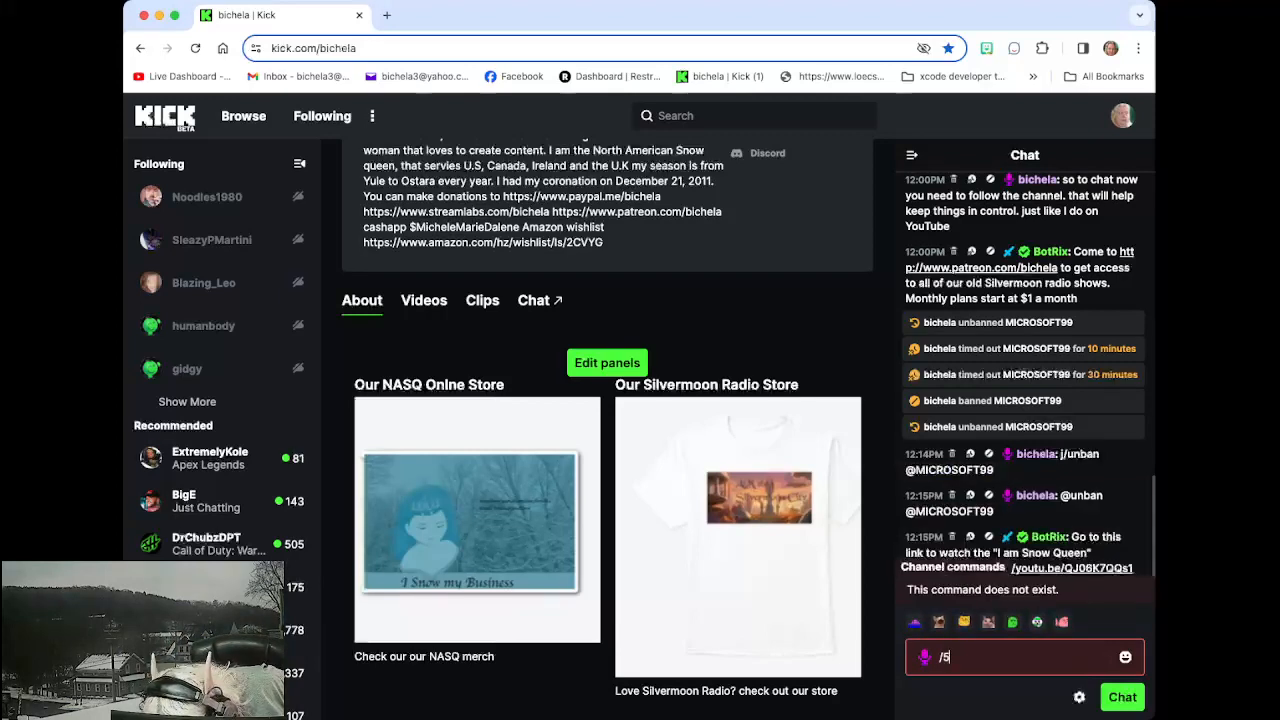
key("BackSpace")
key("BackSpace")
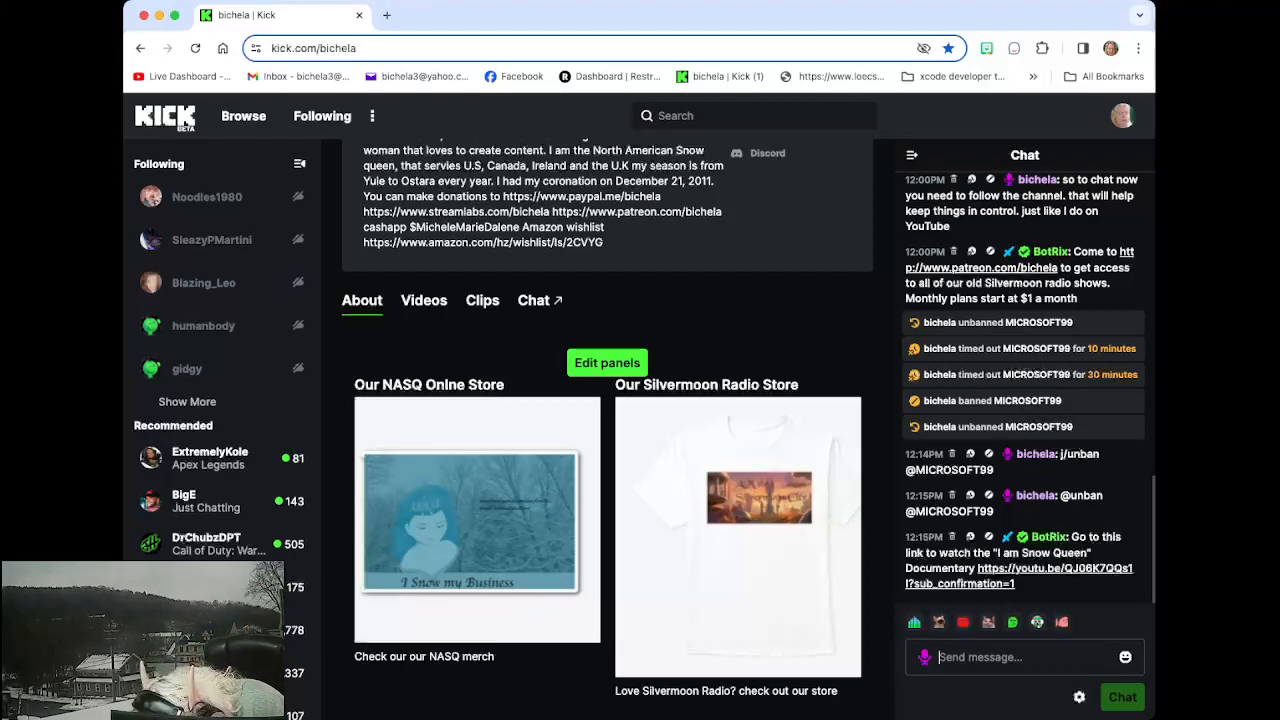
Briefly check Chat Settings, then delete BotRix's 12:00PM Patreon radio-shows message
left_click(1078, 697)
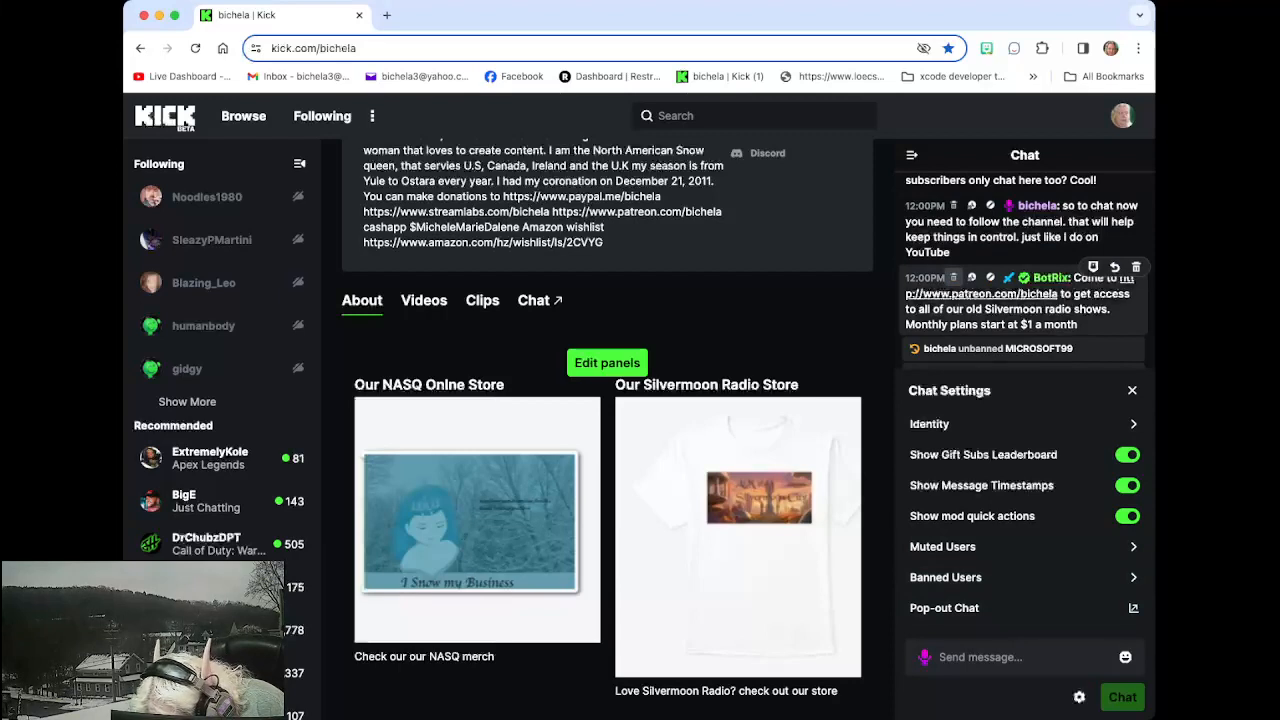
key("Escape")
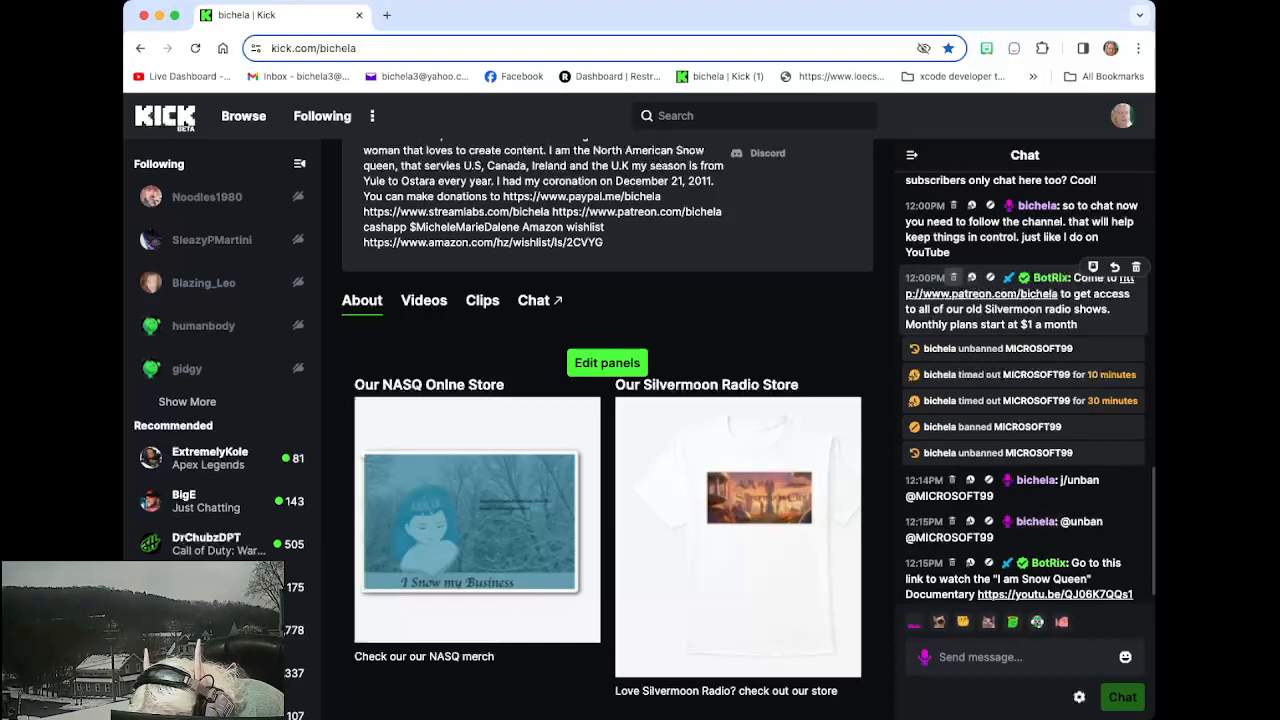
left_click(1136, 267)
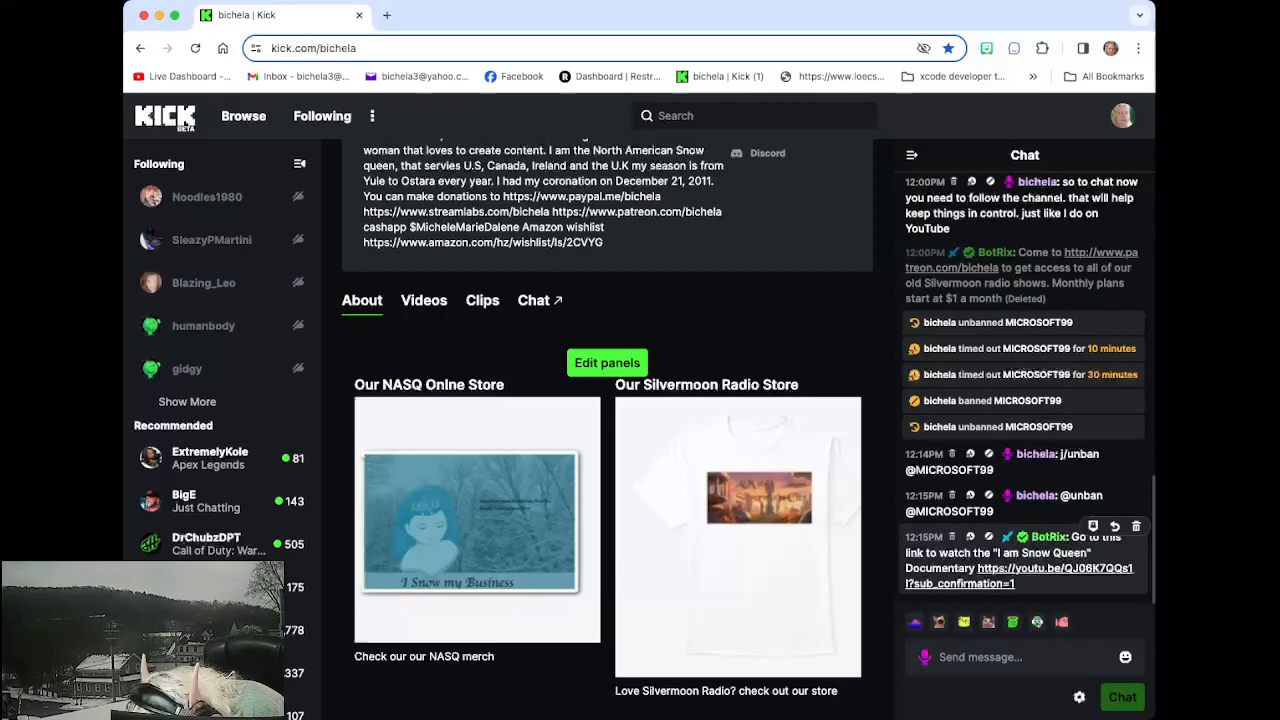
Pin BotRix's 12:15PM message linking the "I am Snow Queen" documentary
left_click(1093, 526)
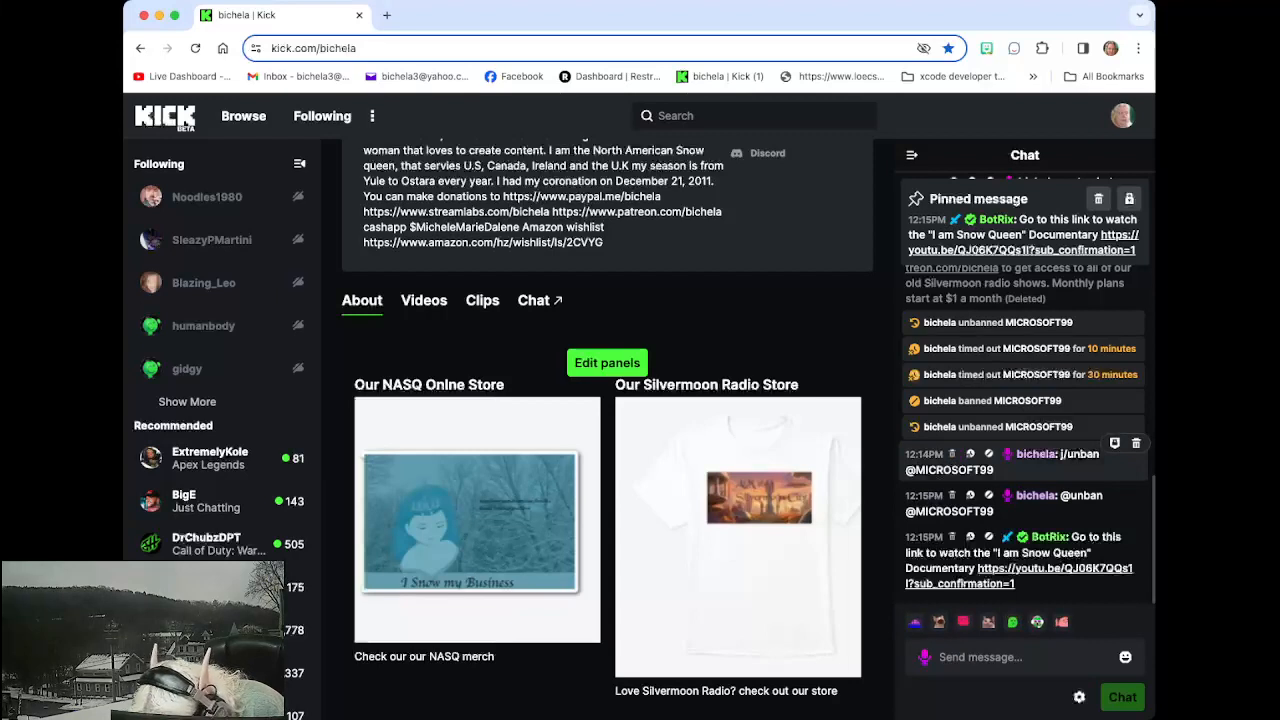
scroll(1020, 440, "up", 10)
scroll(1020, 440, "up", 10)
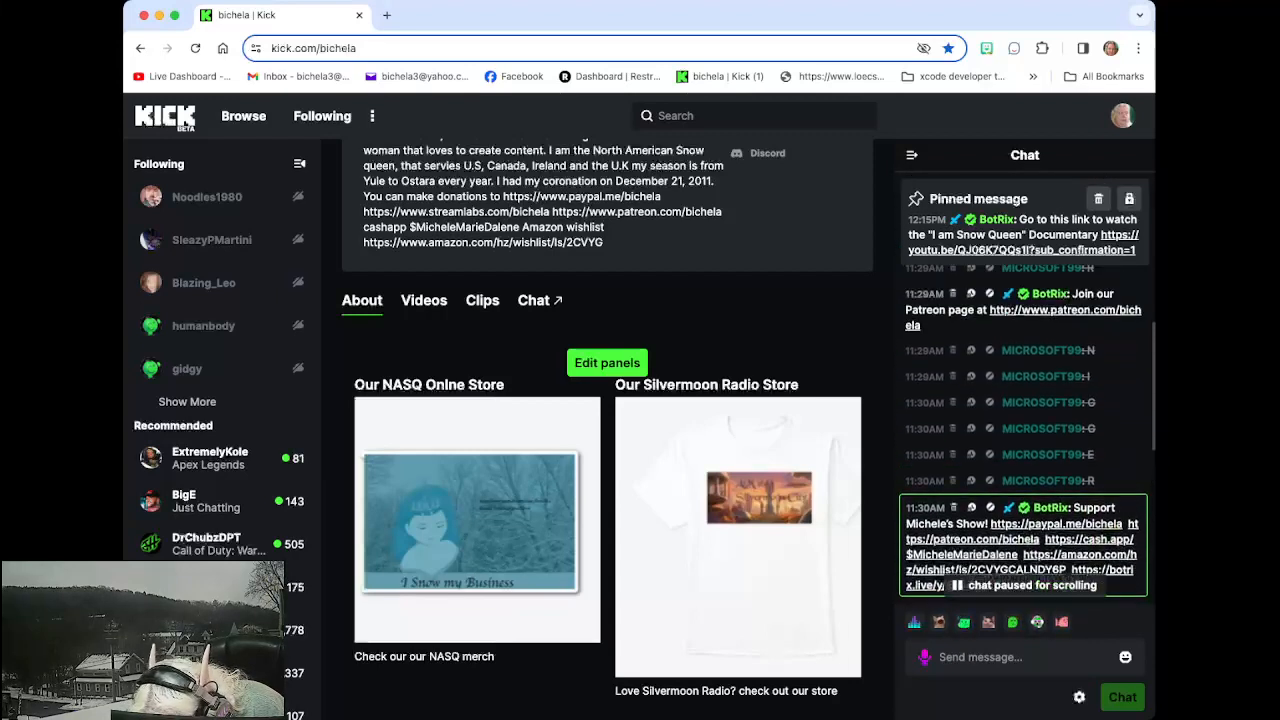
scroll(1020, 400, "up", 5)
scroll(1020, 400, "up", 5)
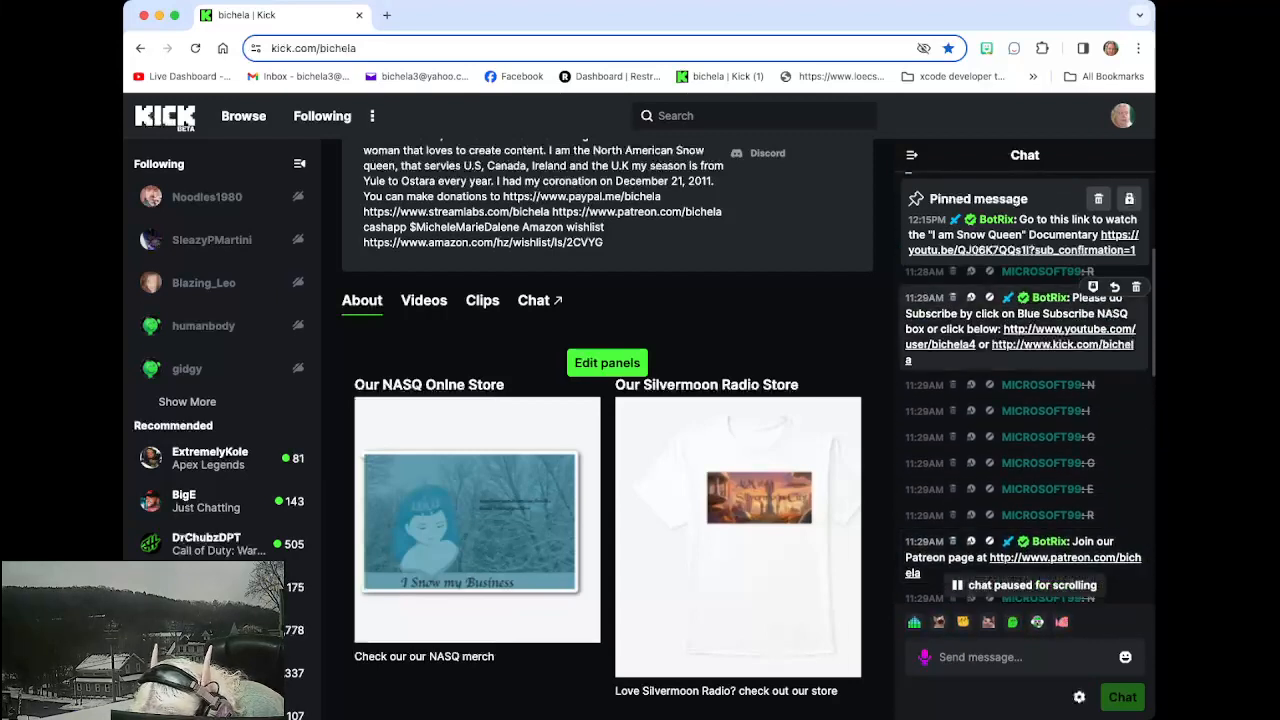
scroll(1020, 440, "down", 10)
scroll(1020, 440, "down", 10)
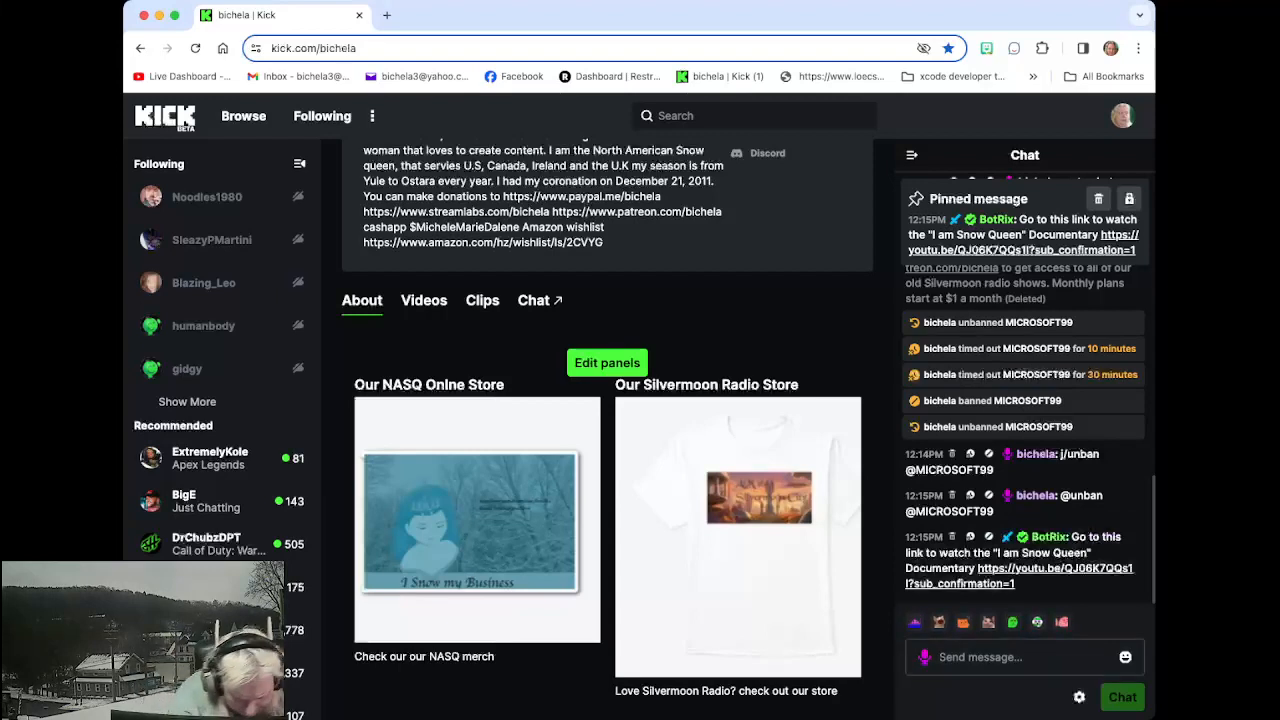
type("/")
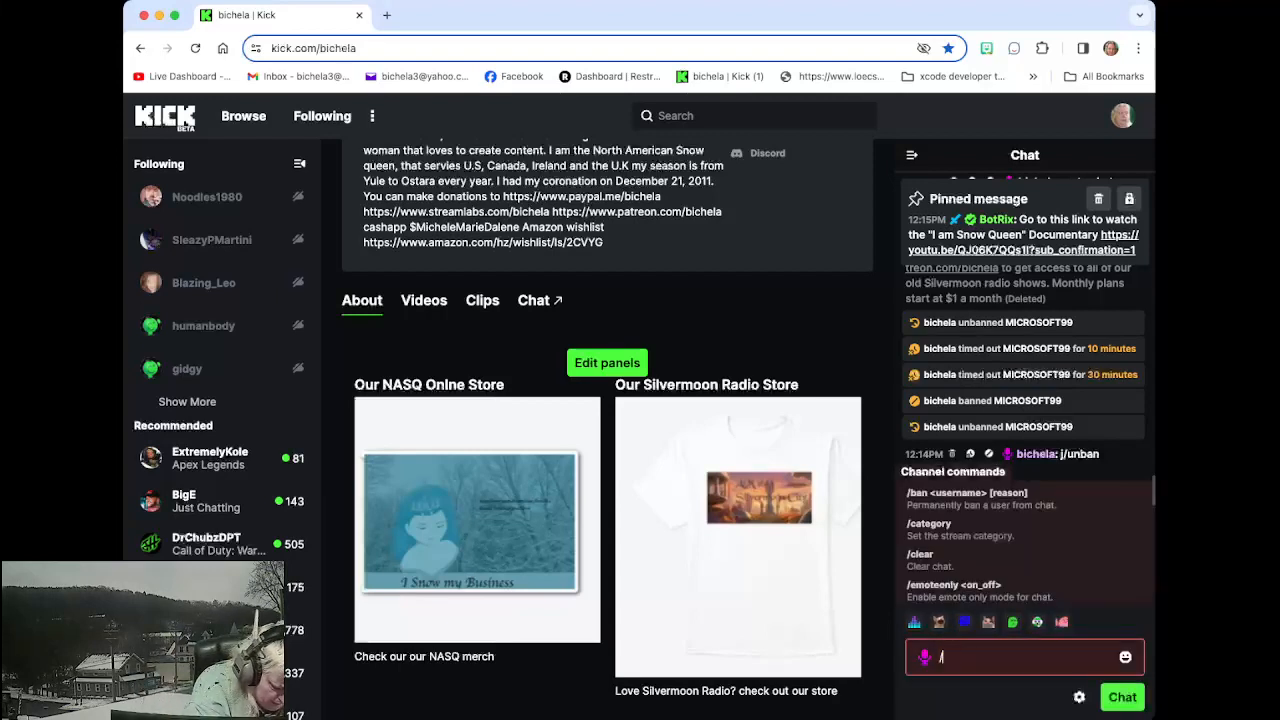
type("unban")
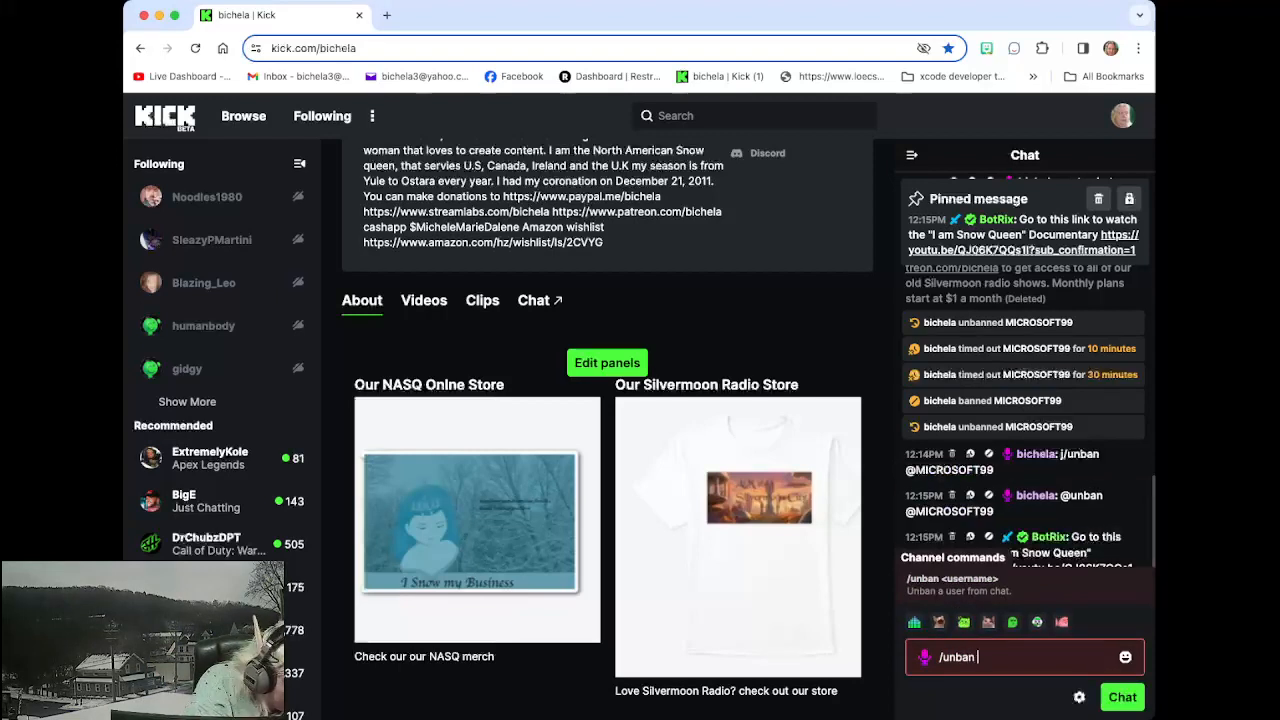
type("@")
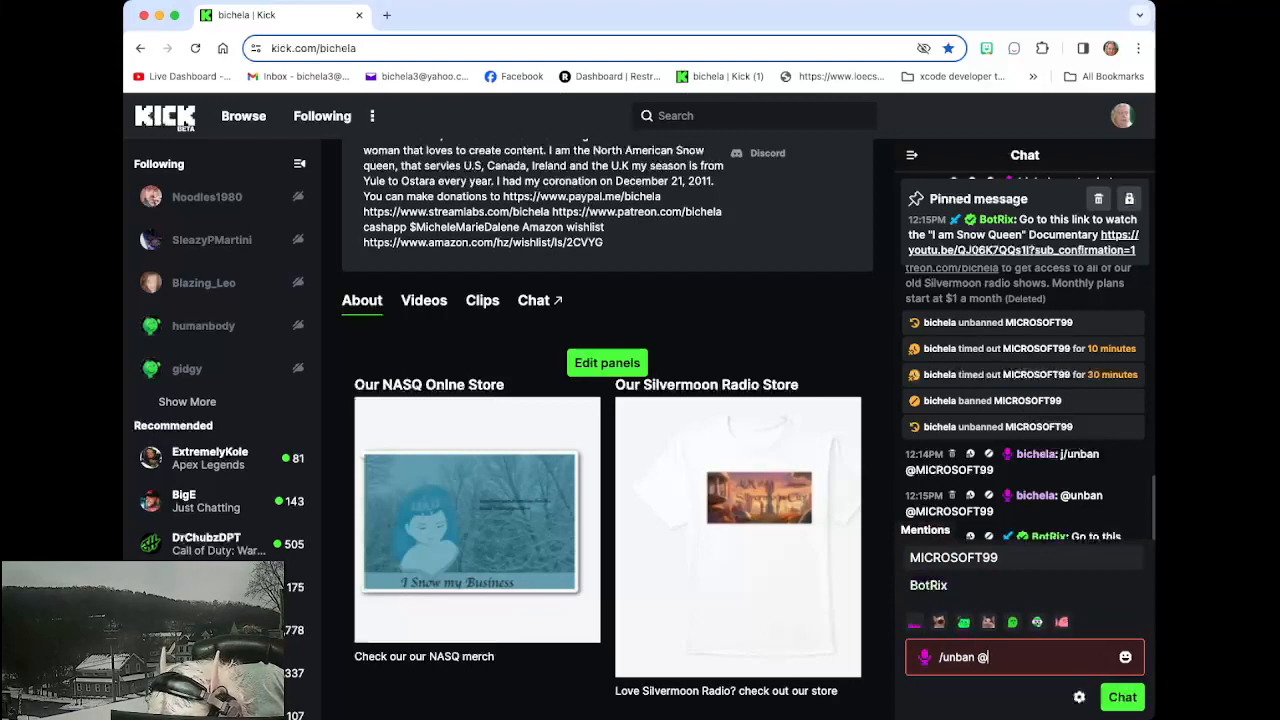
key("Tab")
key("Return")
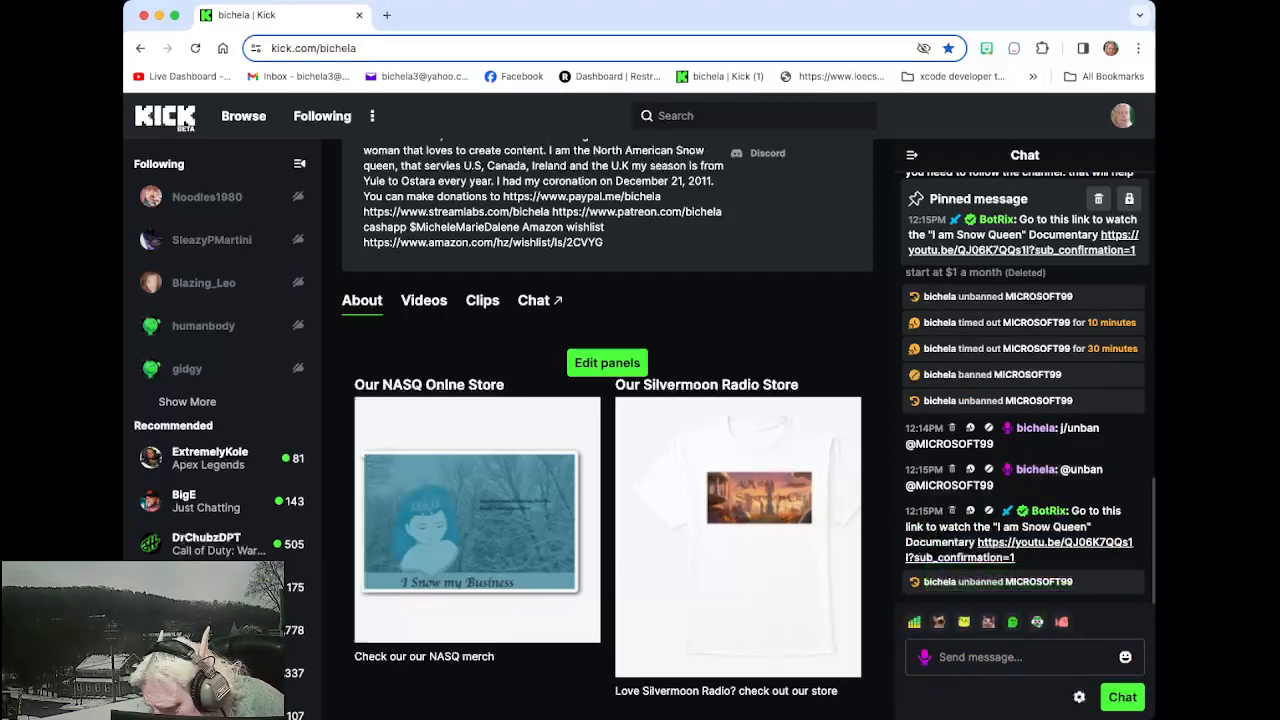
scroll(1024, 400, "up", 5)
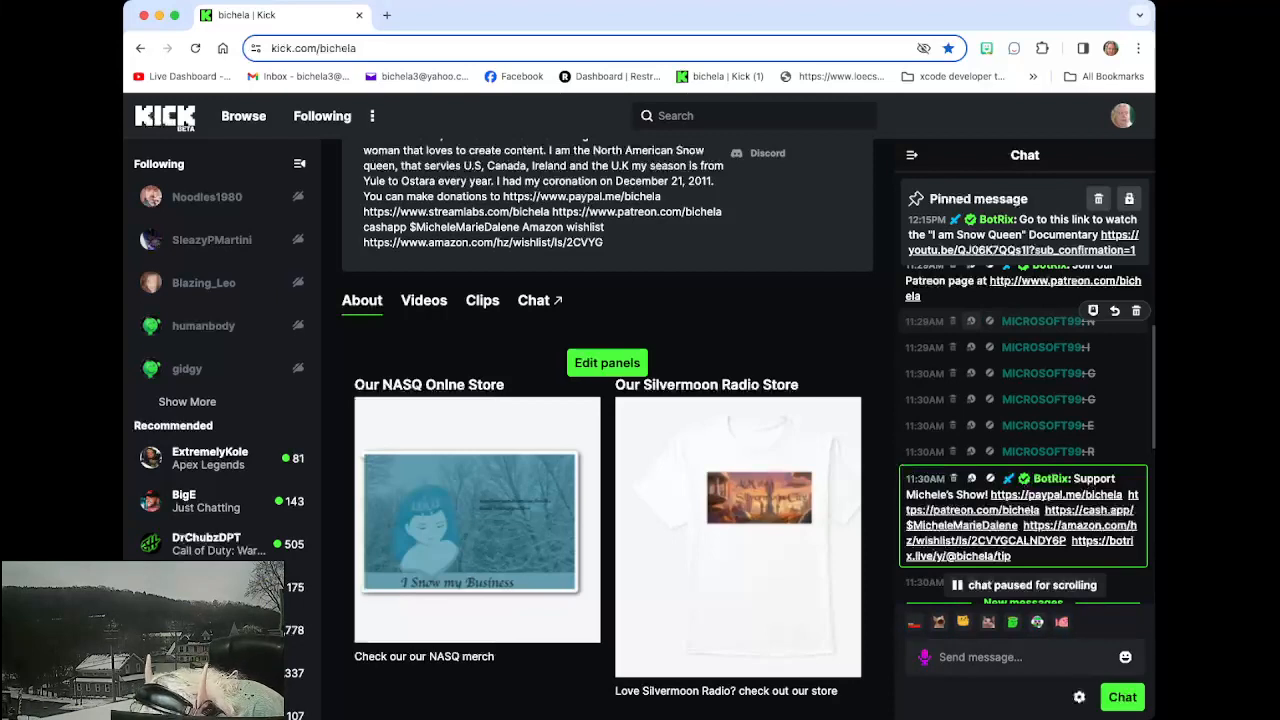
scroll(1025, 400, "down", 8)
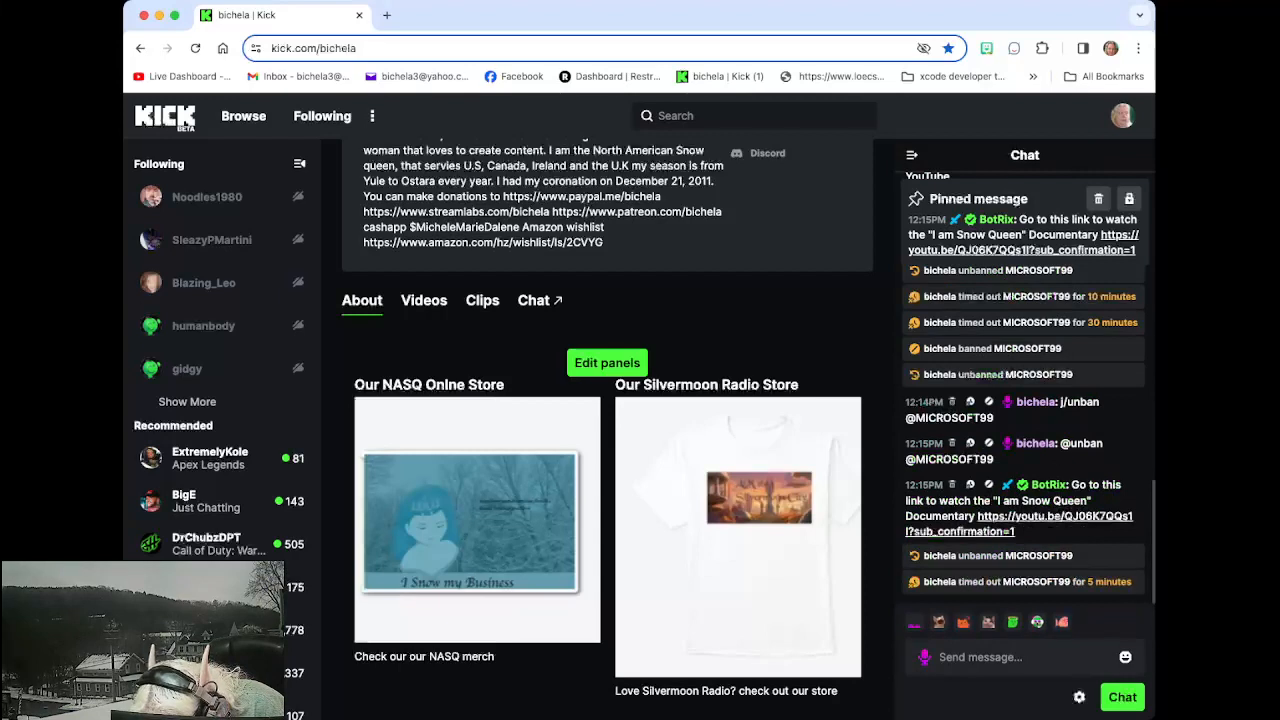